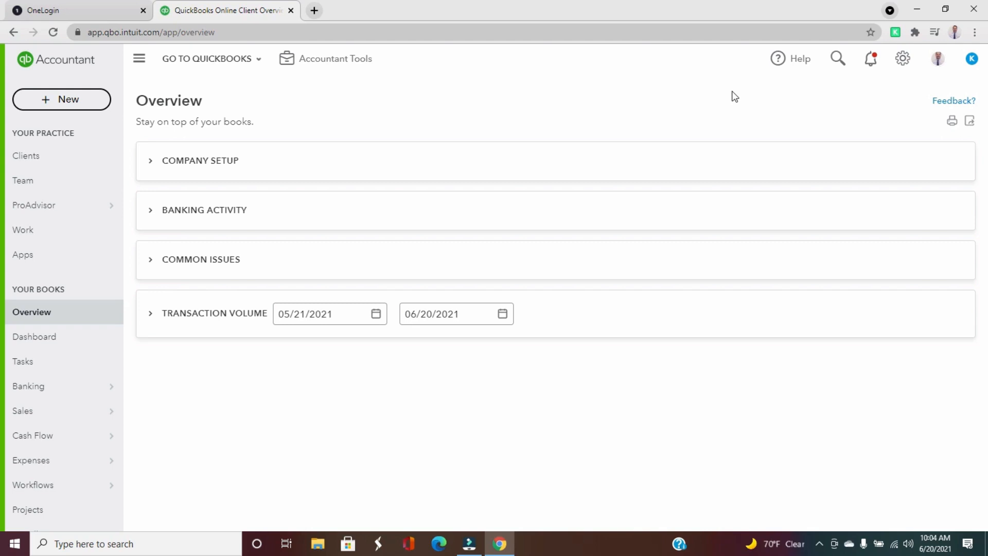
Open the recurring transactions list and start a new template with the transaction type Sales Receipt.
{"action": "left_click", "coordinate": [902, 64]}
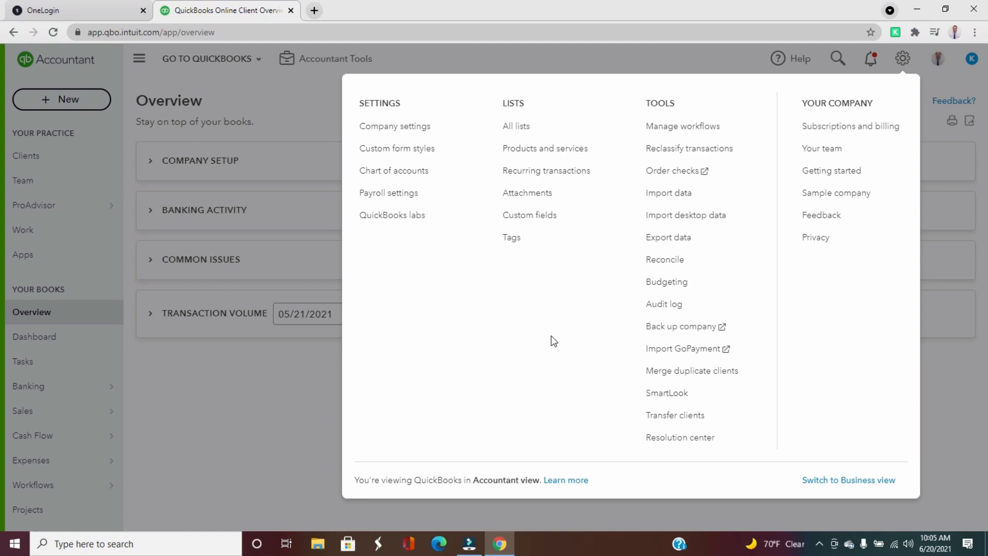
{"action": "left_click", "coordinate": [554, 177]}
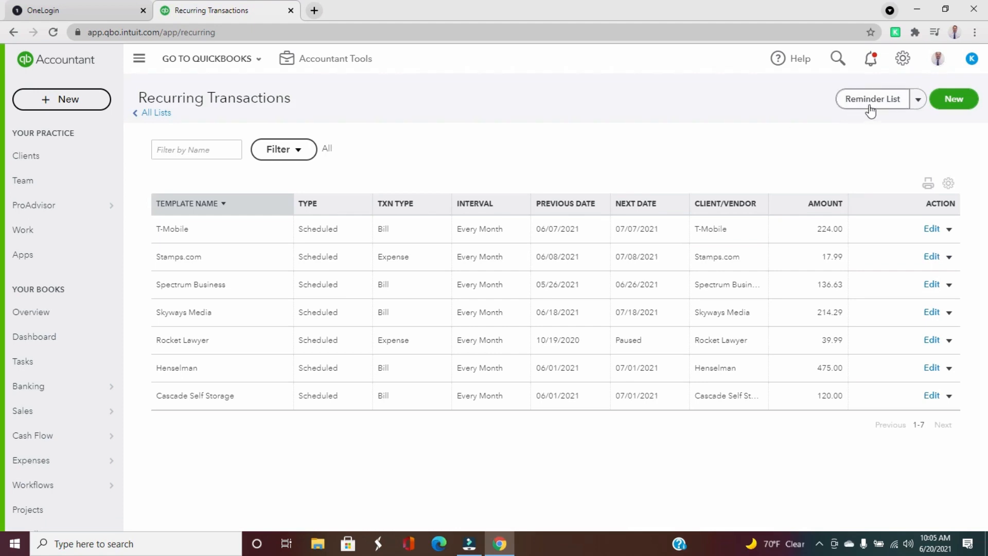
{"action": "left_click", "coordinate": [942, 104]}
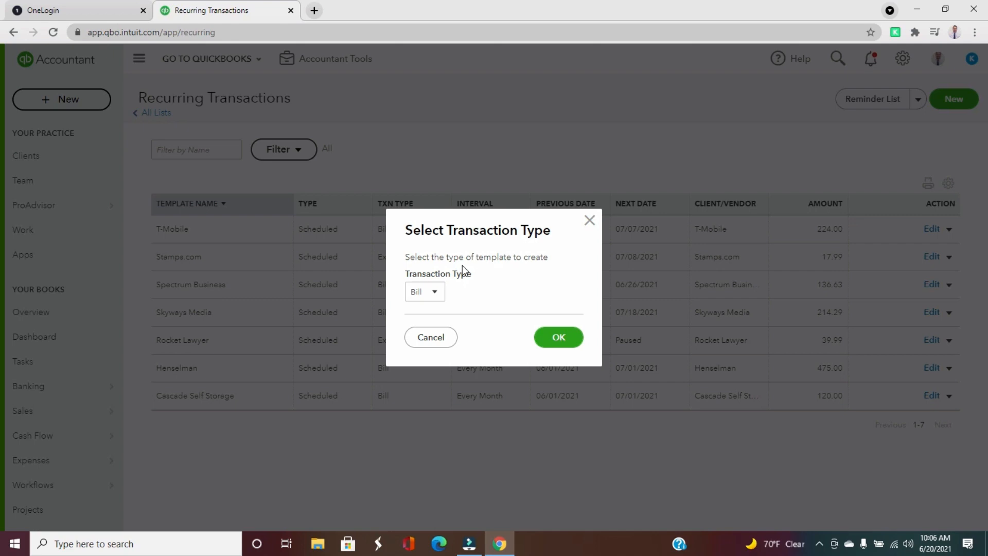
{"action": "left_click", "coordinate": [436, 292]}
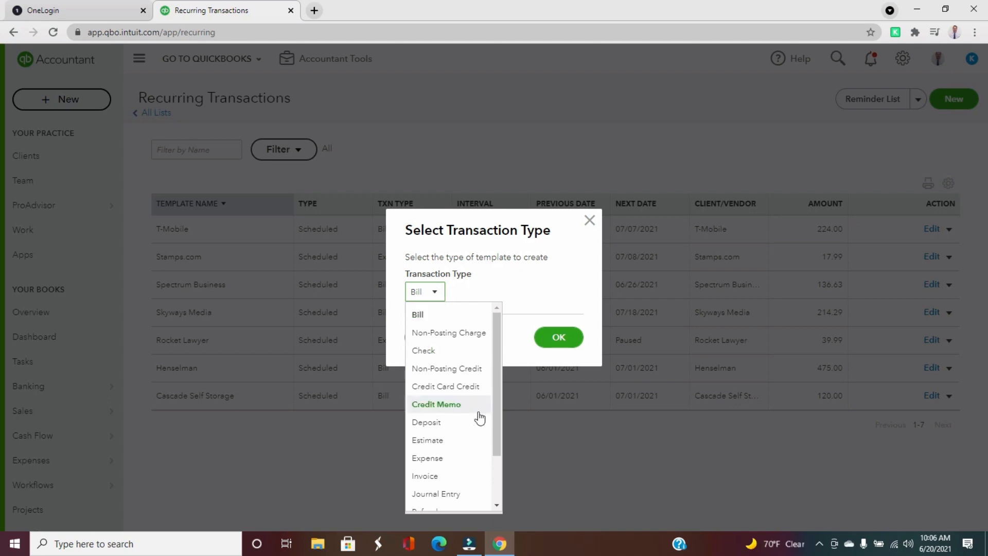
{"action": "scroll", "coordinate": [480, 418], "scroll_direction": "down", "scroll_amount": 1}
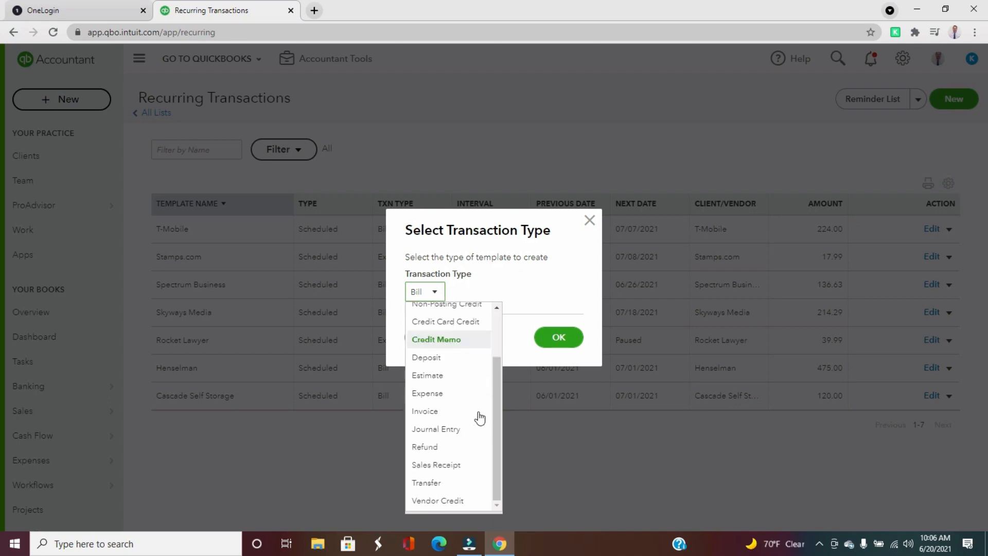
{"action": "left_click", "coordinate": [443, 466]}
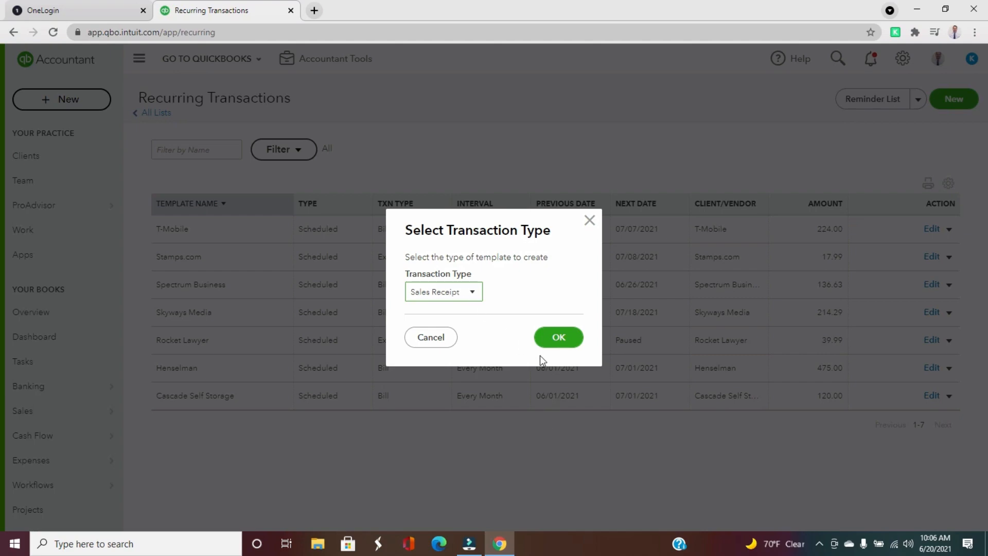
{"action": "left_click", "coordinate": [558, 337]}
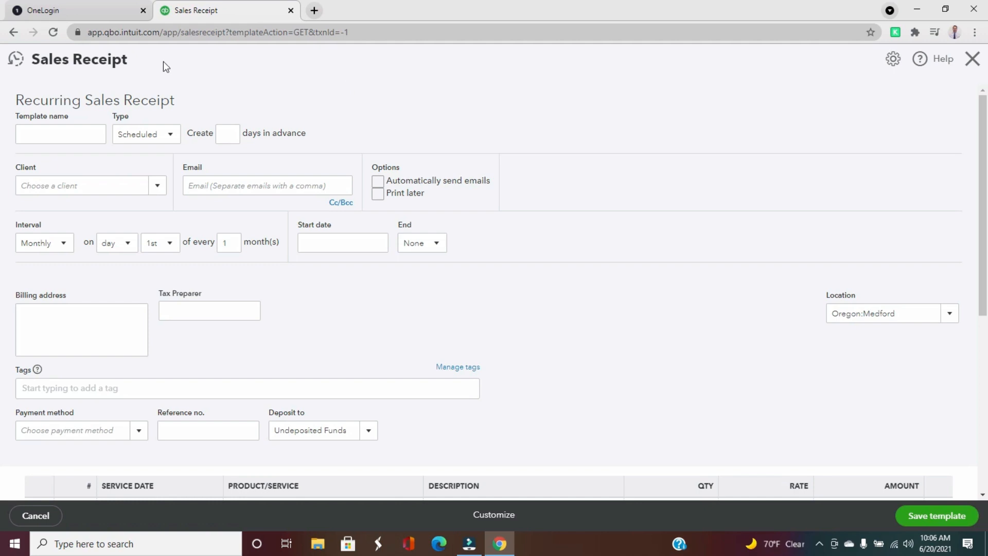
Name the template Craven Estate, keep its type as Scheduled, and set creation to 0 days in advance.
{"action": "left_click", "coordinate": [56, 133]}
{"action": "type", "text": "Crave"}
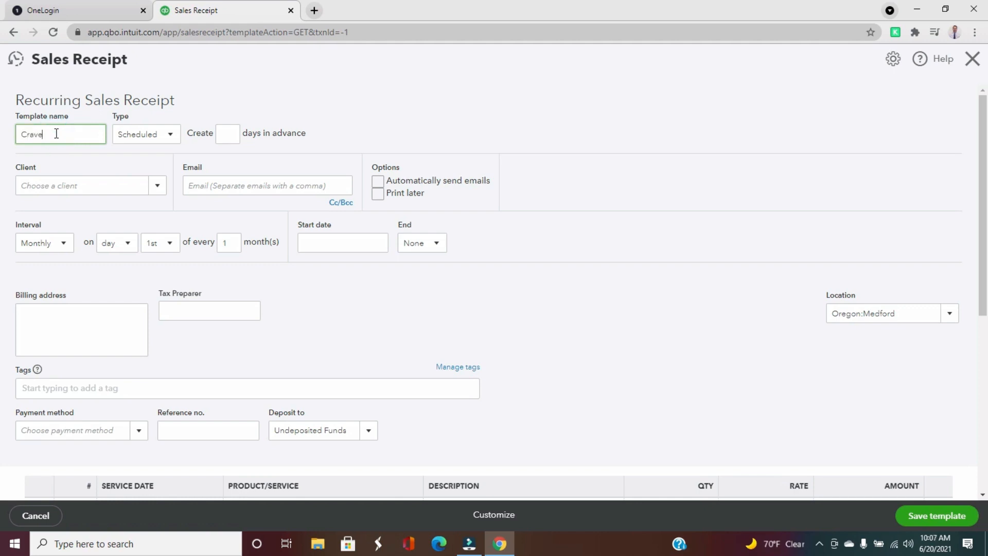
{"action": "type", "text": "n Estate"}
{"action": "left_click", "coordinate": [172, 137]}
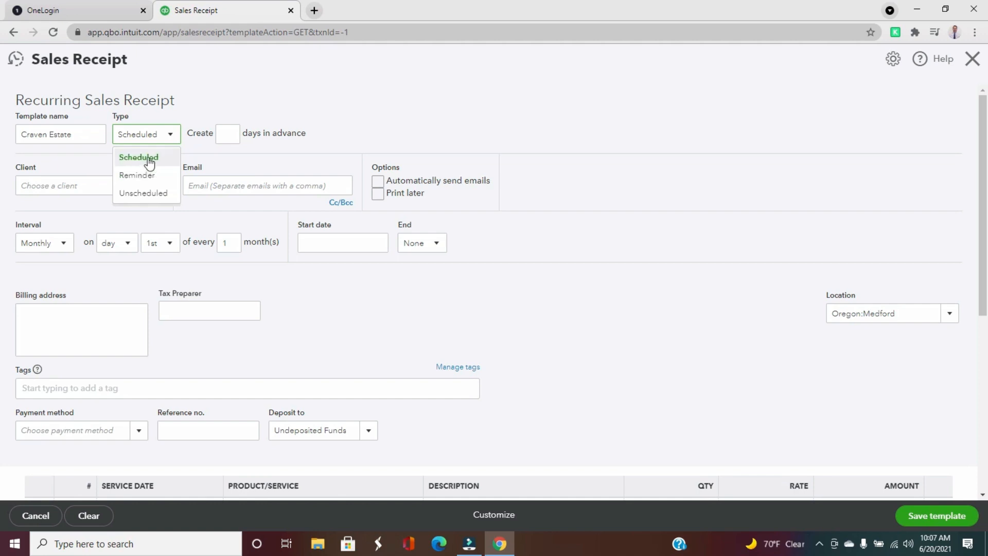
{"action": "left_click", "coordinate": [148, 160]}
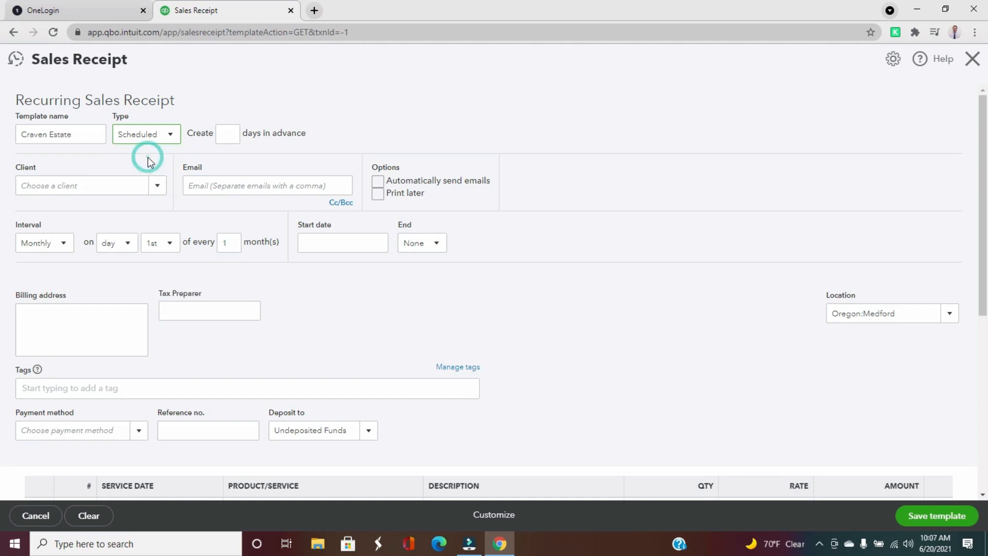
{"action": "left_click", "coordinate": [231, 134]}
{"action": "type", "text": "0"}
Choose Craven Estate as the client and turn on automatic sending of emails.
{"action": "left_click", "coordinate": [103, 191]}
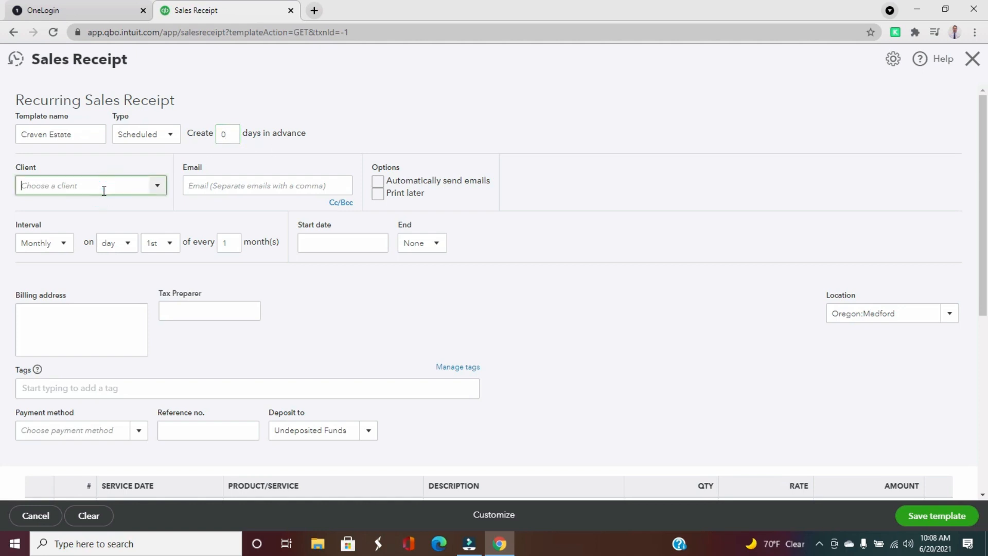
{"action": "type", "text": "cra"}
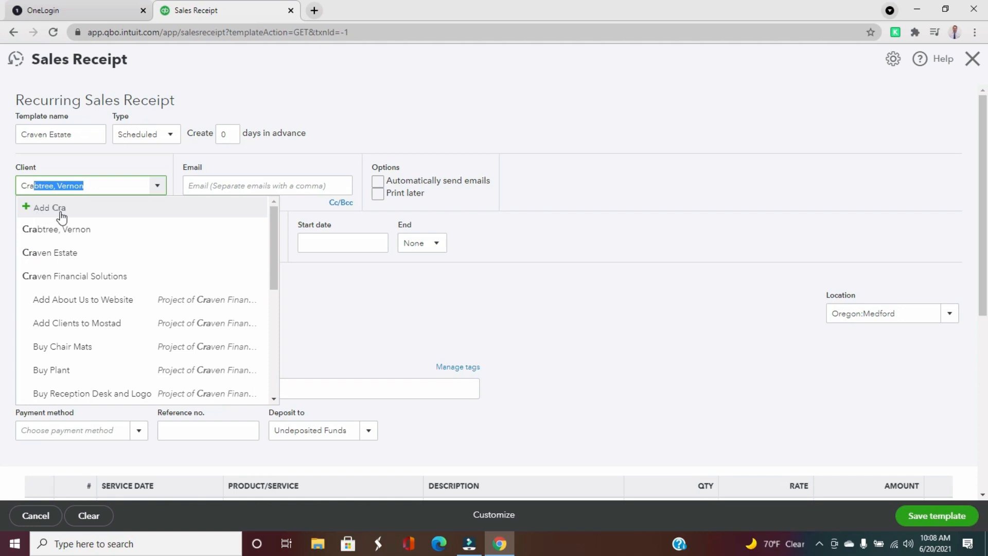
{"action": "left_click", "coordinate": [62, 256]}
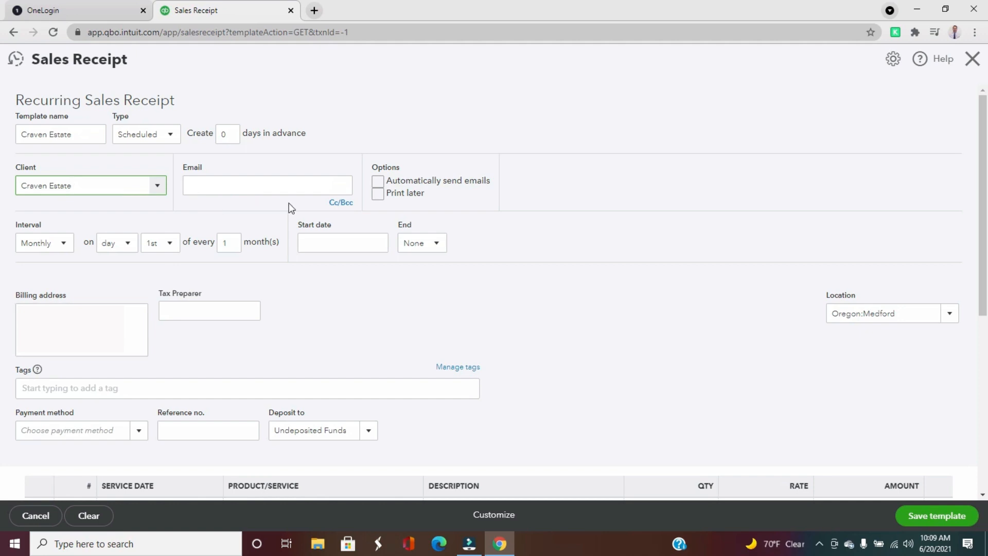
{"action": "left_click", "coordinate": [379, 181]}
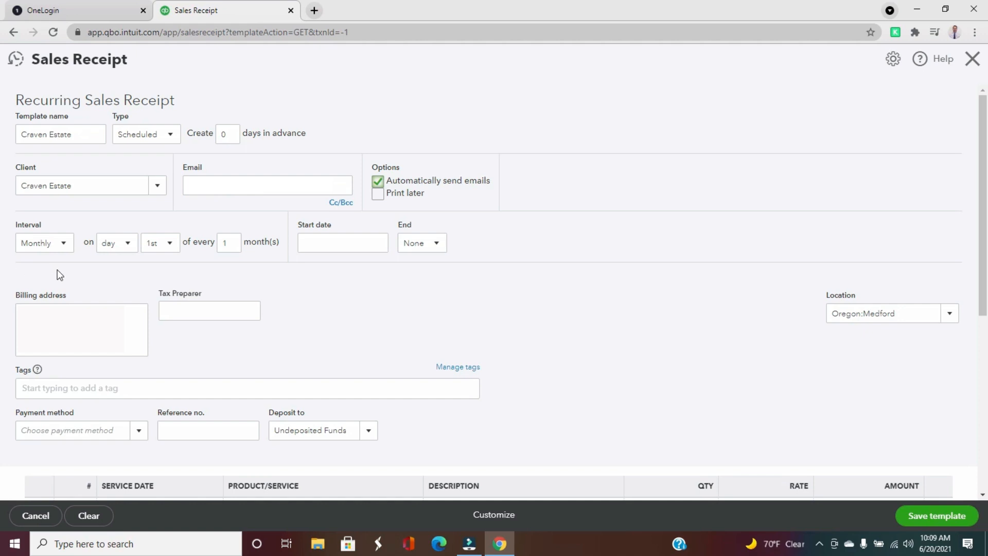
Set the monthly interval to recur on the 15th day.
{"action": "left_click", "coordinate": [119, 251]}
{"action": "left_click", "coordinate": [115, 263]}
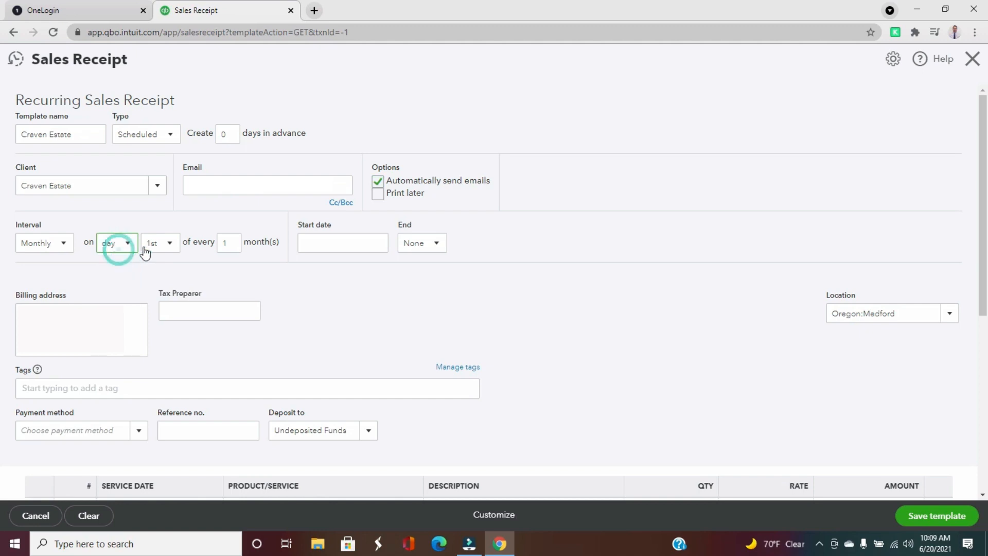
{"action": "left_click", "coordinate": [158, 249]}
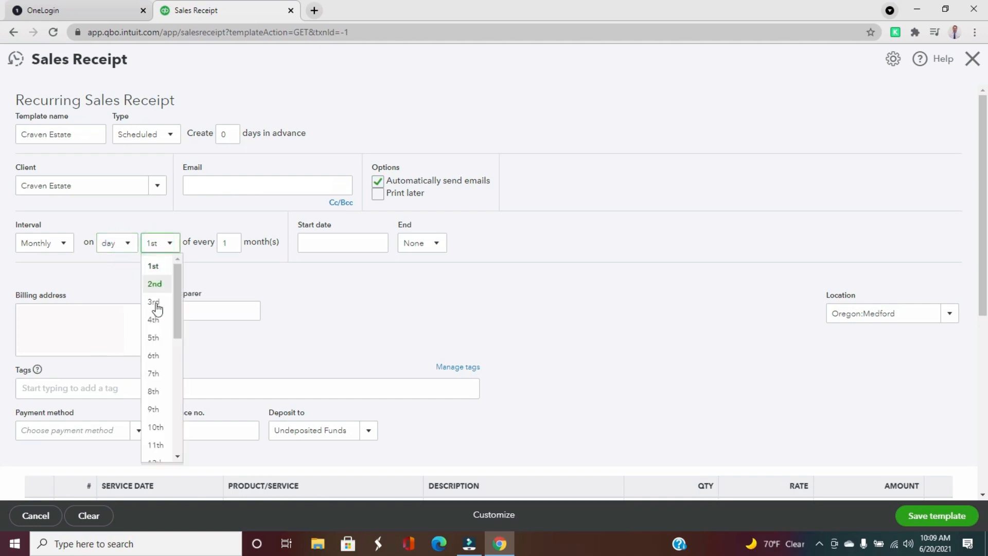
{"action": "scroll", "coordinate": [157, 322], "scroll_direction": "down", "scroll_amount": 3}
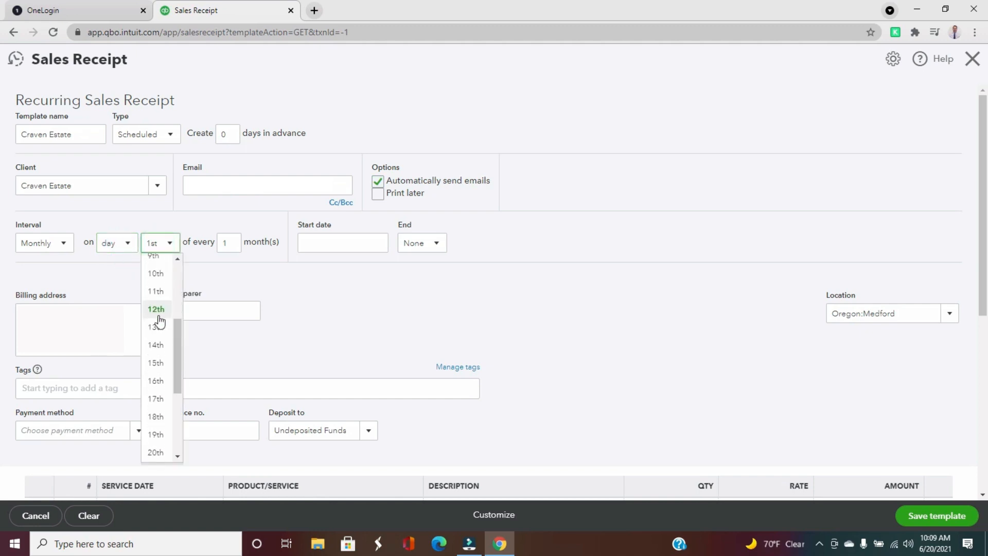
{"action": "left_click", "coordinate": [157, 364]}
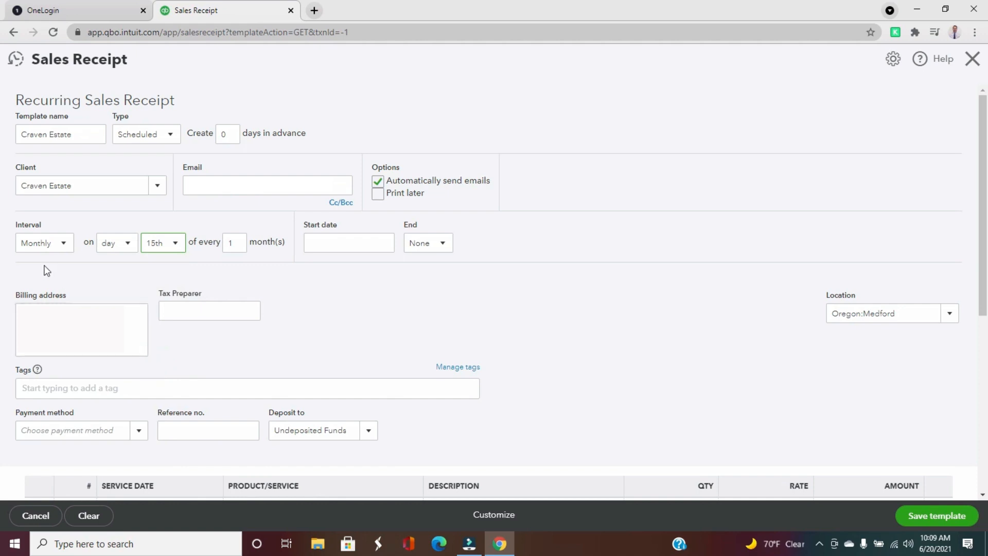
{"action": "left_click", "coordinate": [66, 249]}
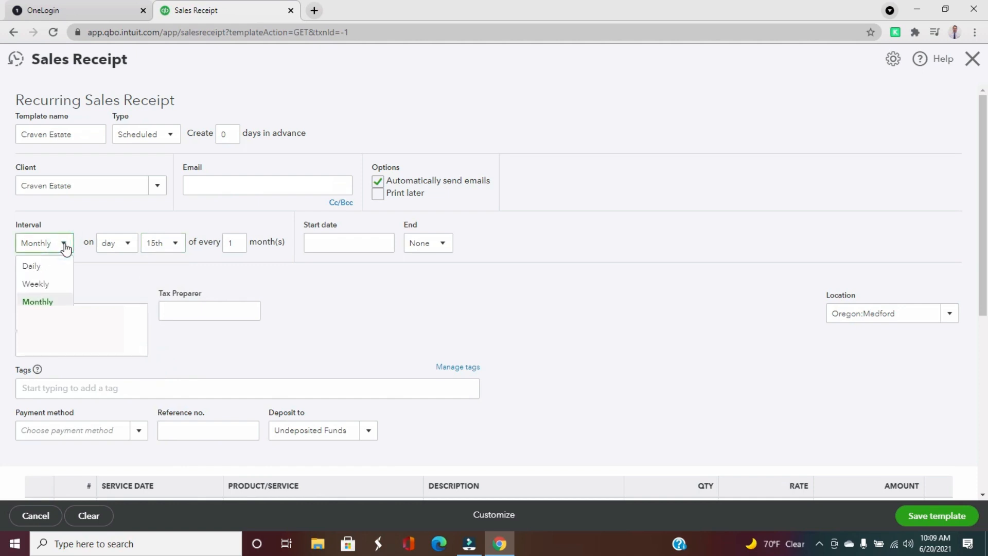
{"action": "left_click", "coordinate": [65, 247]}
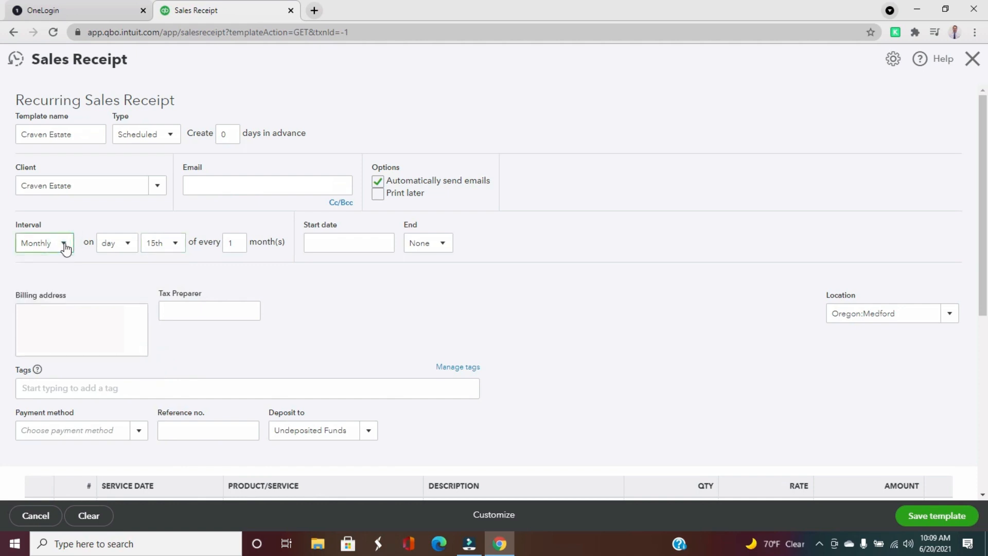
{"action": "left_click", "coordinate": [132, 249]}
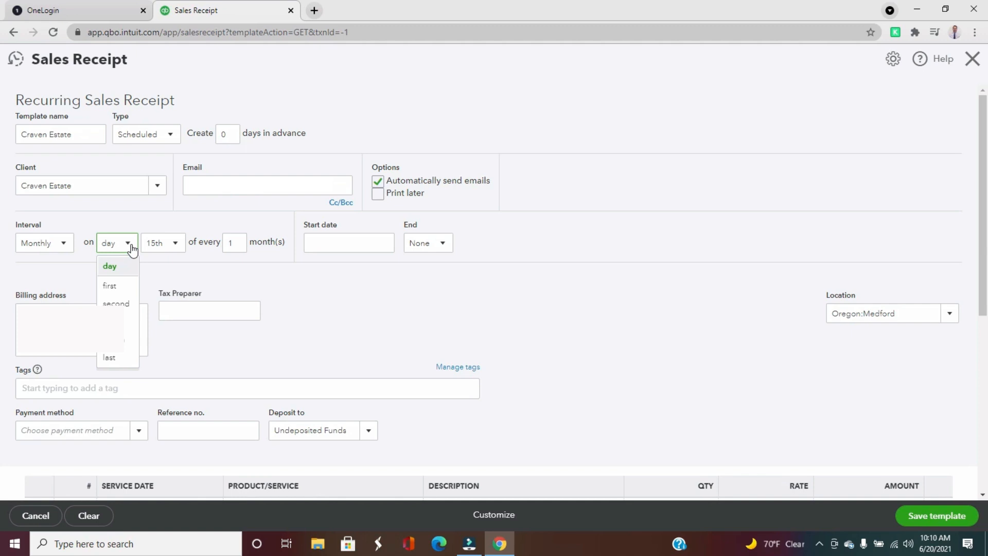
{"action": "left_click", "coordinate": [171, 267]}
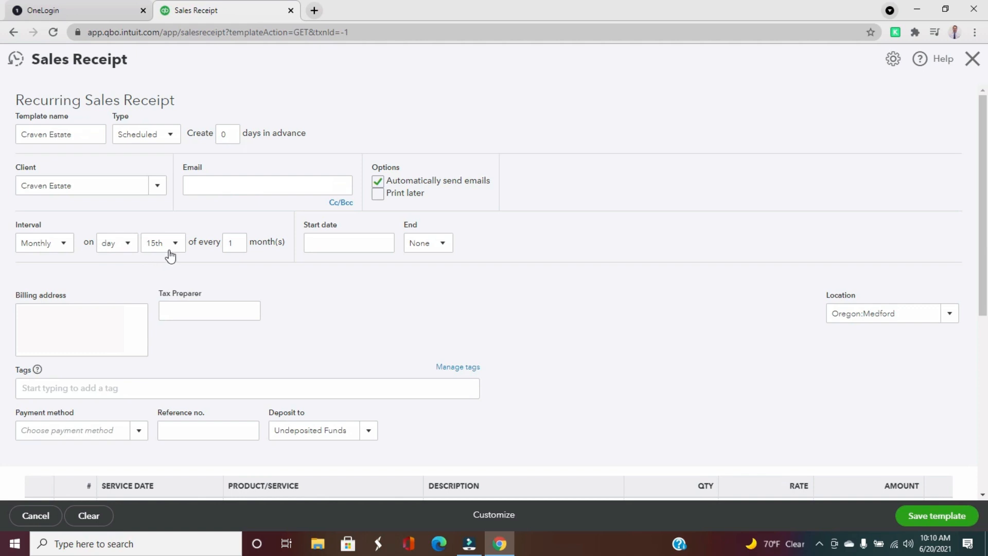
Try repeat frequencies of every 2, 6 and 3 months, and return the value to every 1 month.
{"action": "double_click", "coordinate": [235, 247]}
{"action": "type", "text": "2"}
{"action": "key", "text": "BackSpace"}
{"action": "type", "text": "6"}
{"action": "key", "text": "BackSpace"}
{"action": "type", "text": "3"}
{"action": "key", "text": "BackSpace"}
{"action": "type", "text": "1"}
{"action": "left_click", "coordinate": [342, 277]}
Set the recurring schedule's start date to 07/15/2021.
{"action": "left_click", "coordinate": [384, 241]}
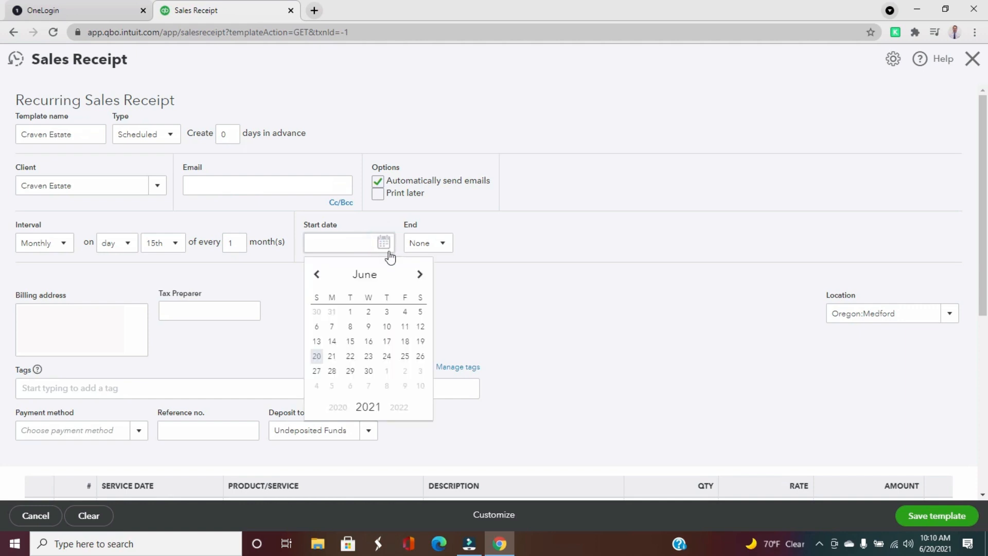
{"action": "left_click", "coordinate": [422, 278]}
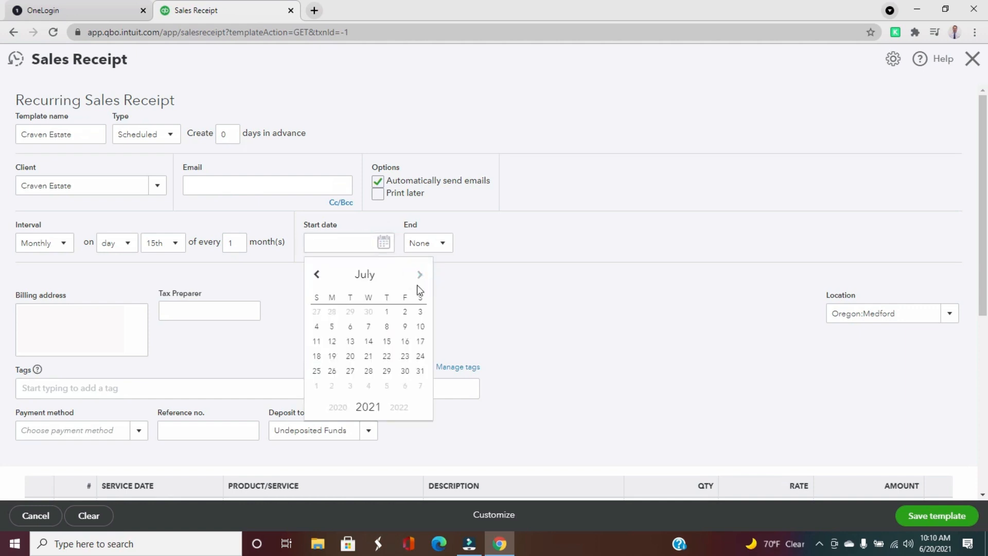
{"action": "left_click", "coordinate": [386, 341]}
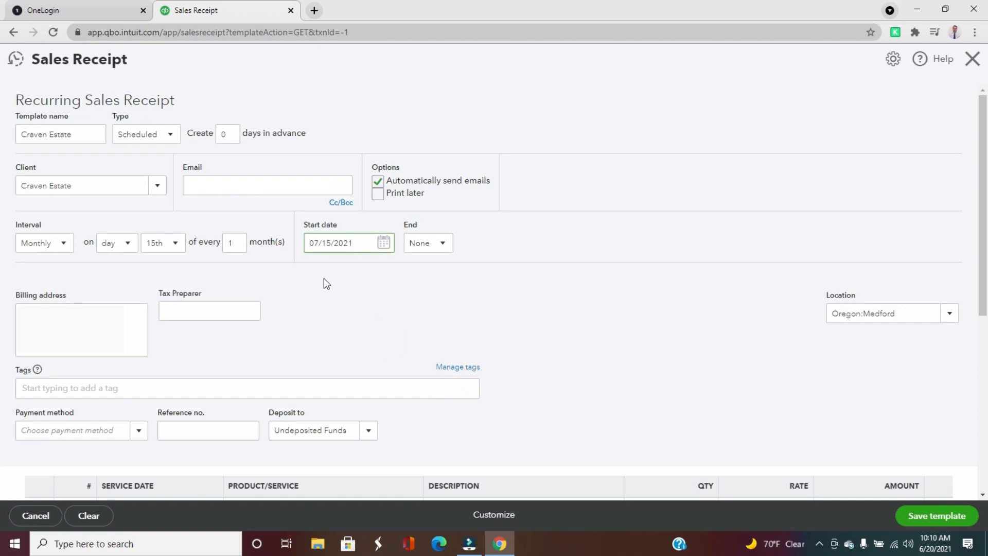
Set the schedule's end option to By with an end date of 12/15/2021.
{"action": "left_click", "coordinate": [443, 246]}
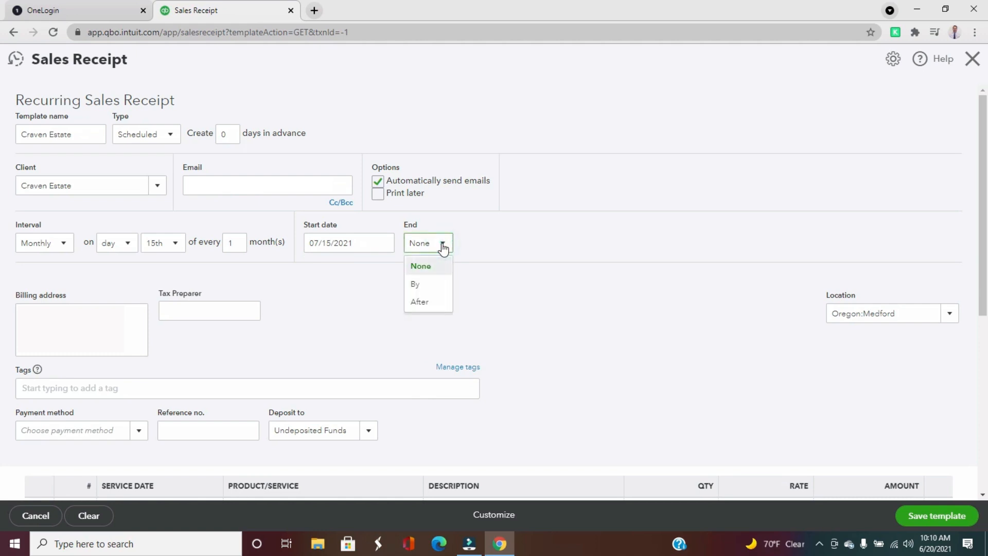
{"action": "left_click", "coordinate": [416, 286]}
{"action": "left_click", "coordinate": [531, 244]}
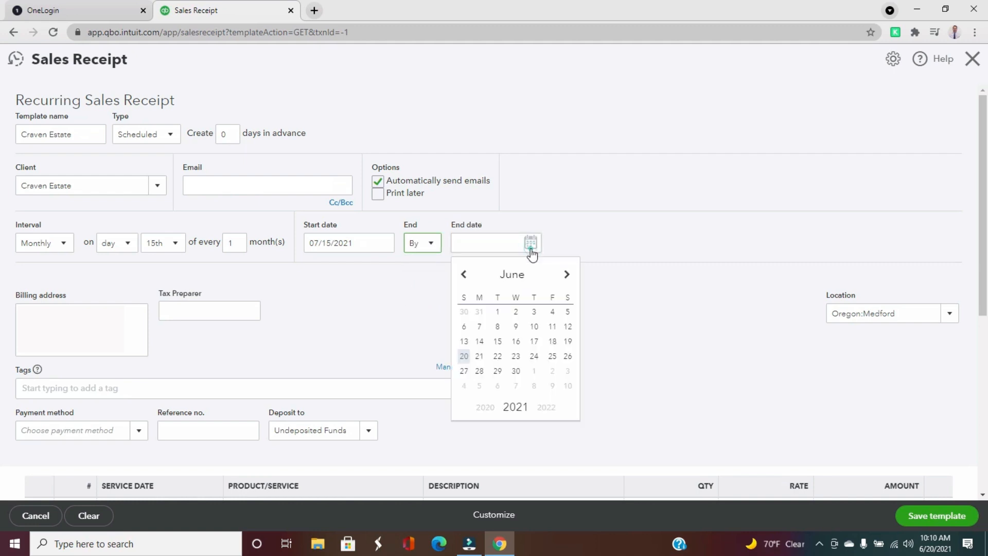
{"action": "left_click", "coordinate": [565, 276]}
{"action": "left_click", "coordinate": [565, 276]}
{"action": "left_click", "coordinate": [565, 277]}
{"action": "left_click", "coordinate": [565, 278]}
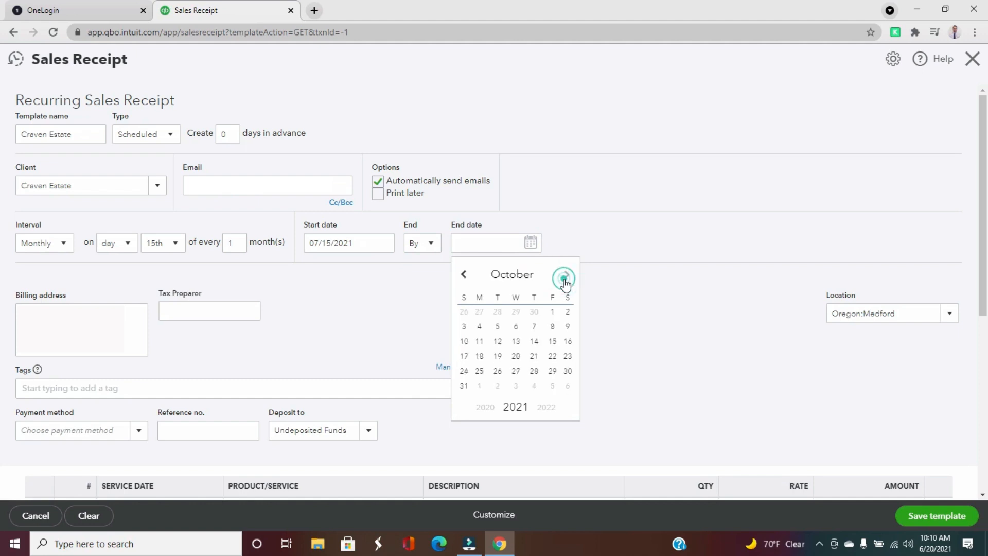
{"action": "left_click", "coordinate": [566, 279]}
{"action": "left_click", "coordinate": [565, 278]}
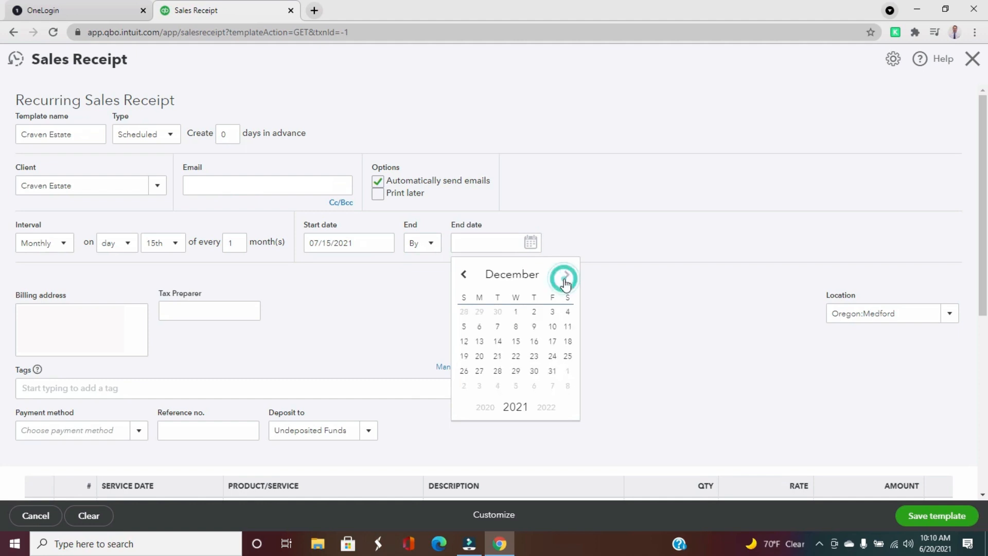
{"action": "left_click", "coordinate": [517, 342]}
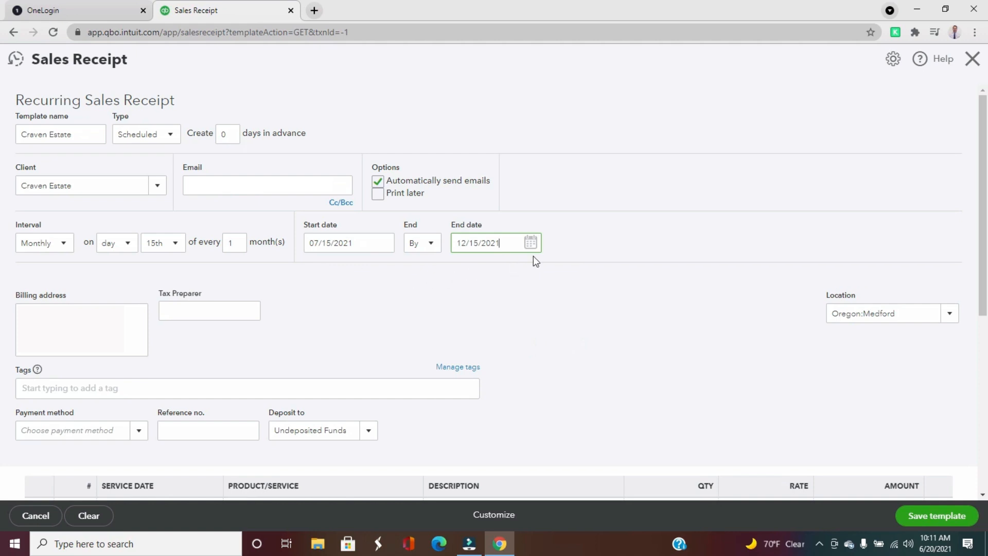
Change the schedule's end date to 12/16/2021.
{"action": "left_click", "coordinate": [531, 243]}
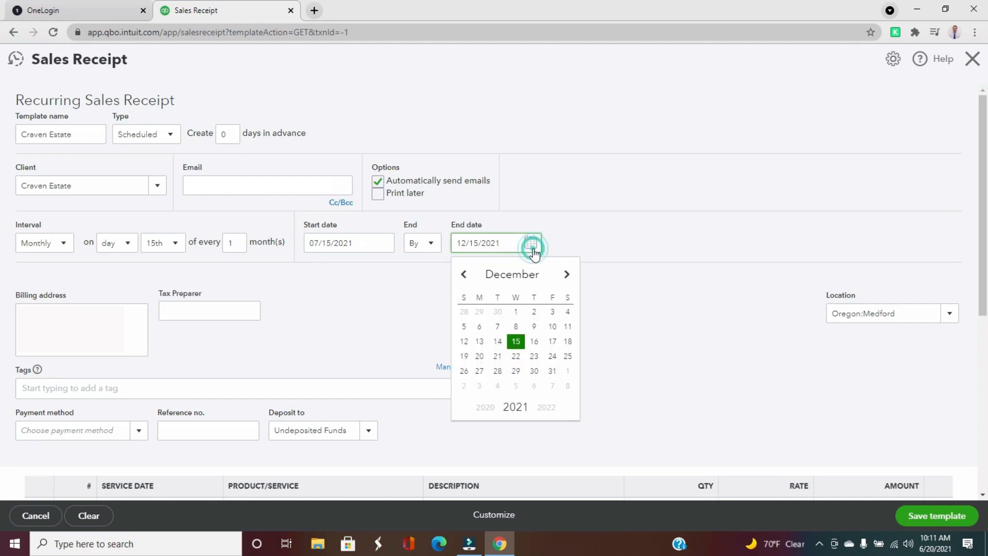
{"action": "left_click", "coordinate": [534, 343]}
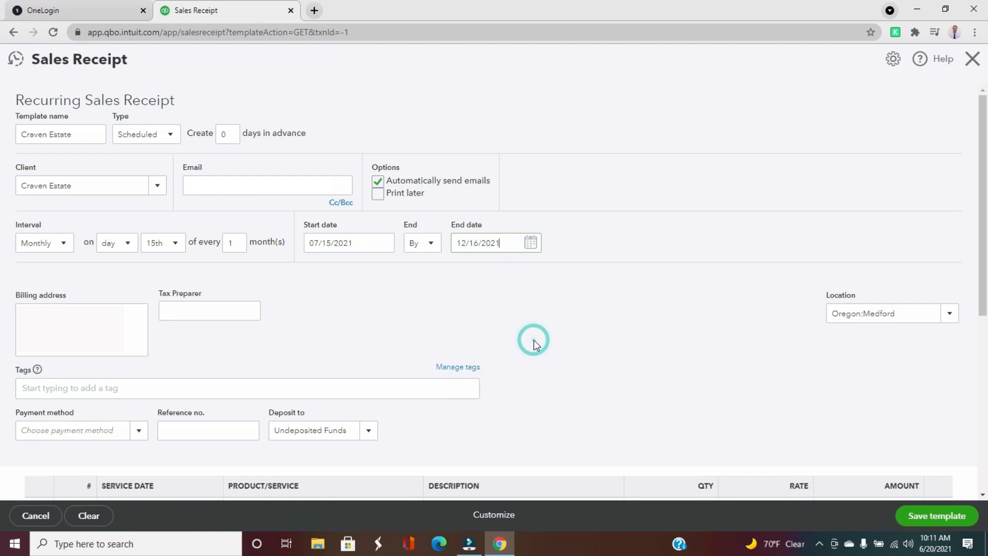
{"action": "left_click", "coordinate": [410, 270]}
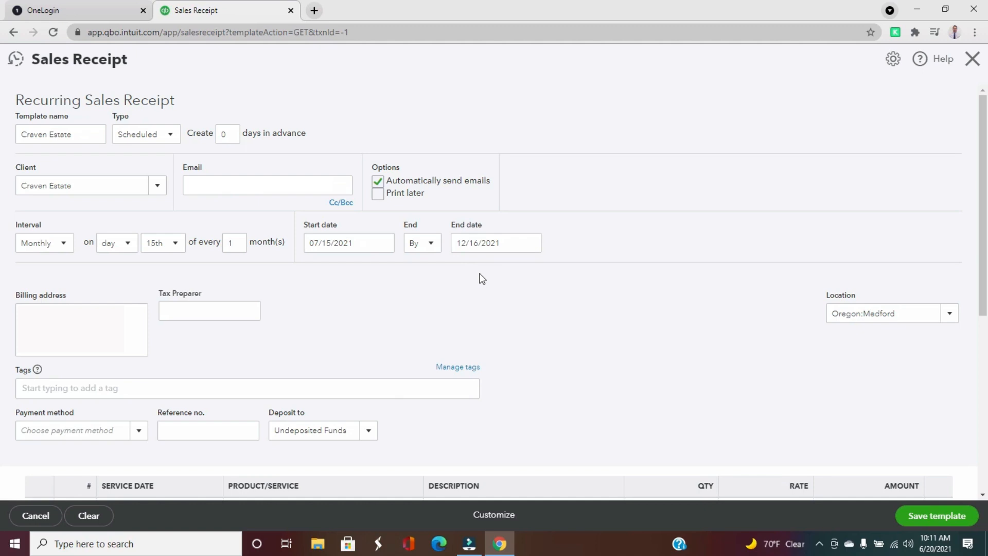
Set the recurring schedule's end option to After with 6 occurrences.
{"action": "left_click", "coordinate": [431, 246]}
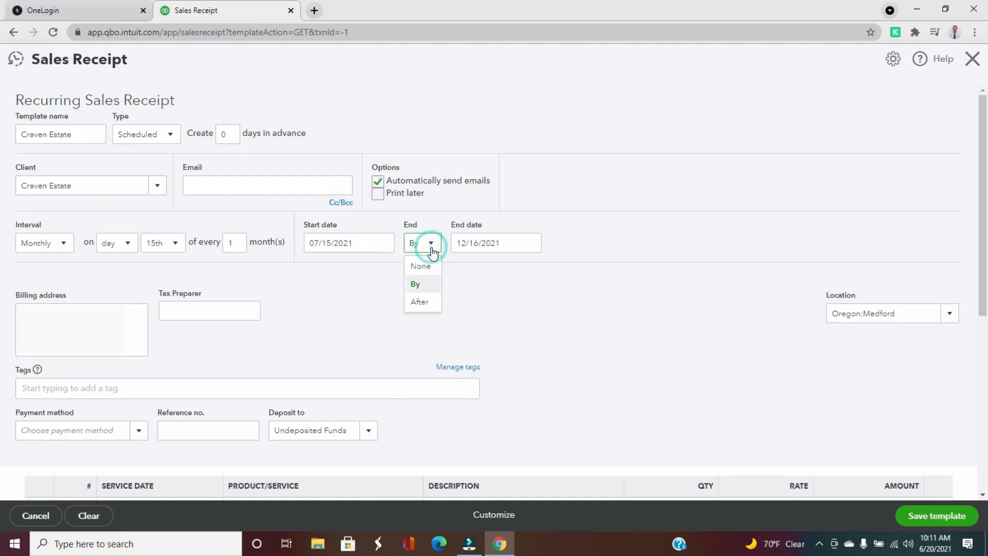
{"action": "left_click", "coordinate": [421, 302]}
{"action": "left_click", "coordinate": [473, 248]}
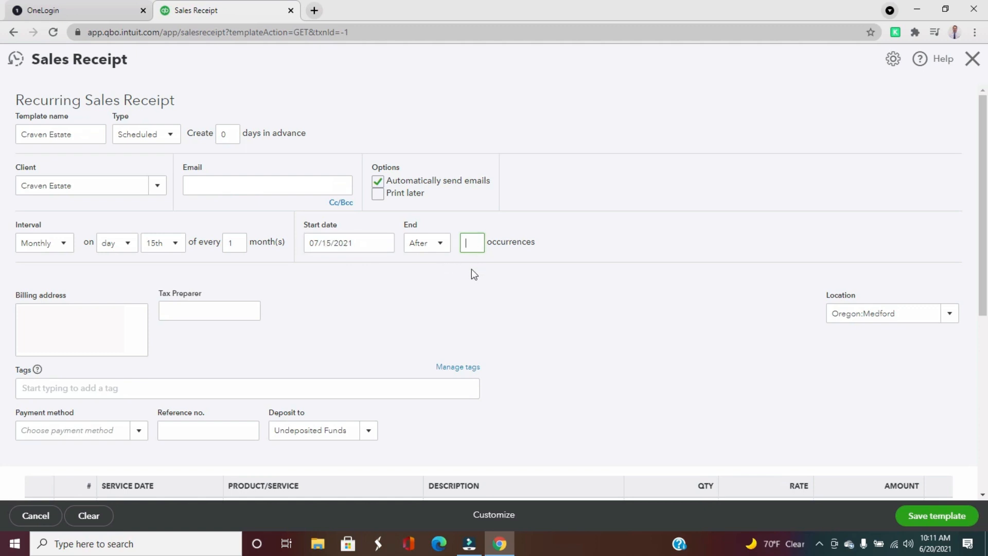
{"action": "type", "text": "6"}
{"action": "left_click", "coordinate": [459, 296]}
Set the recurring schedule's end option to None.
{"action": "left_click", "coordinate": [443, 245]}
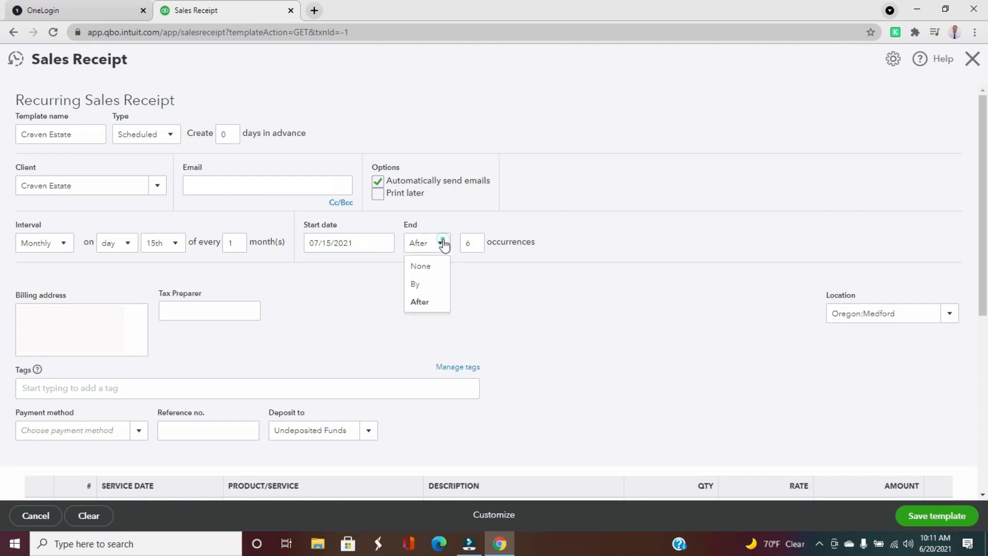
{"action": "left_click", "coordinate": [427, 268]}
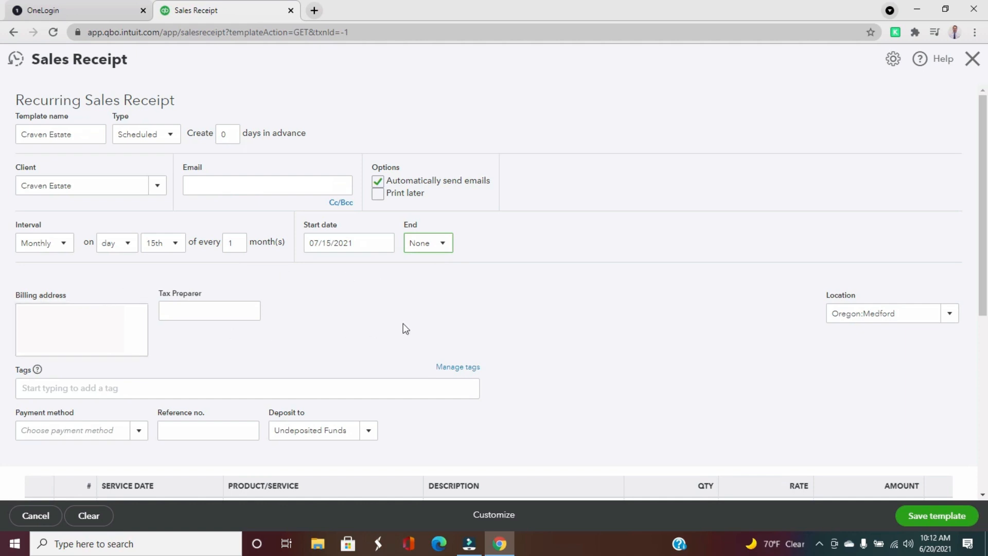
Review the available location choices for the sales receipt, keeping Oregon:Medford selected.
{"action": "scroll", "coordinate": [610, 324], "scroll_direction": "down", "scroll_amount": 2}
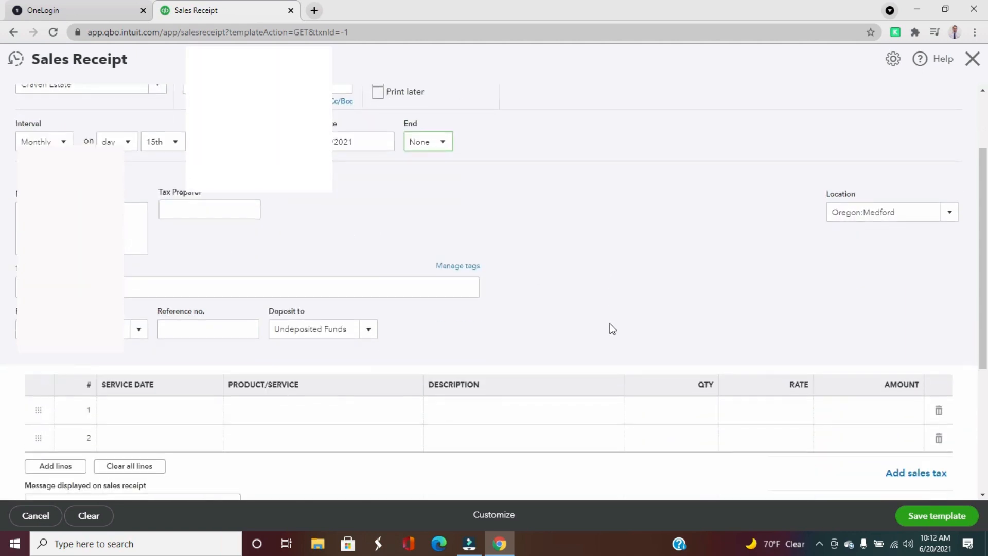
{"action": "scroll", "coordinate": [613, 328], "scroll_direction": "down", "scroll_amount": 1}
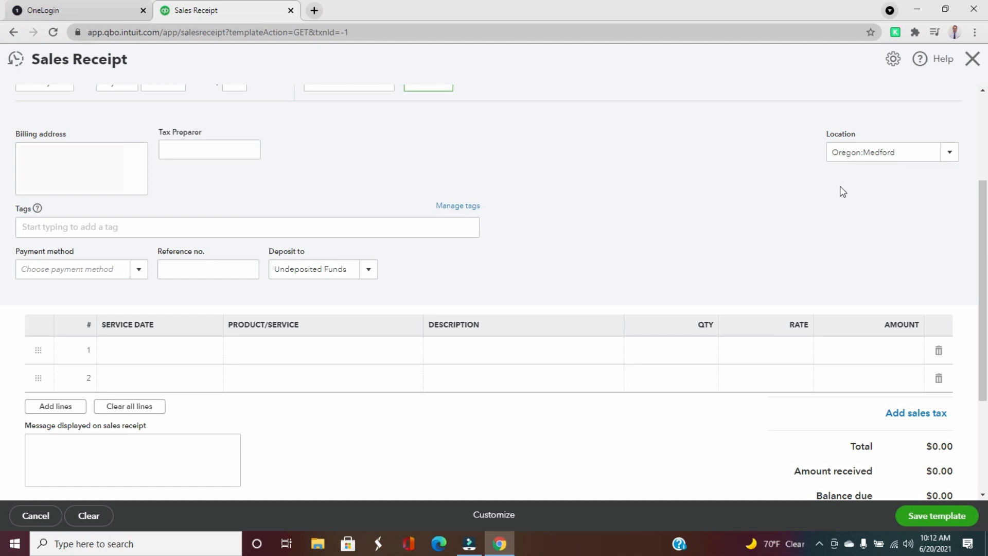
{"action": "left_click", "coordinate": [952, 162]}
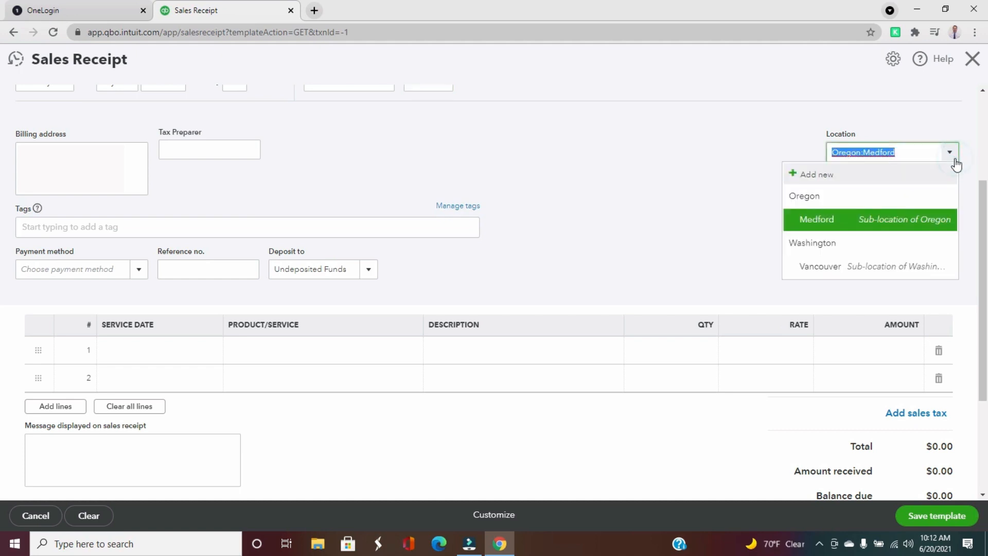
{"action": "left_click", "coordinate": [700, 121]}
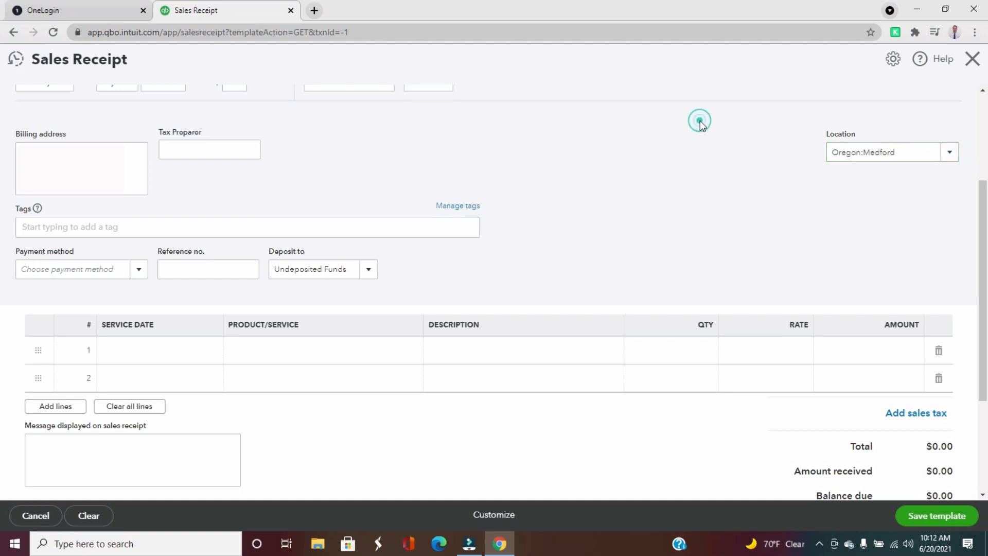
Look through the available payment methods and set the sales receipt's payment method to Check.
{"action": "left_click", "coordinate": [138, 270]}
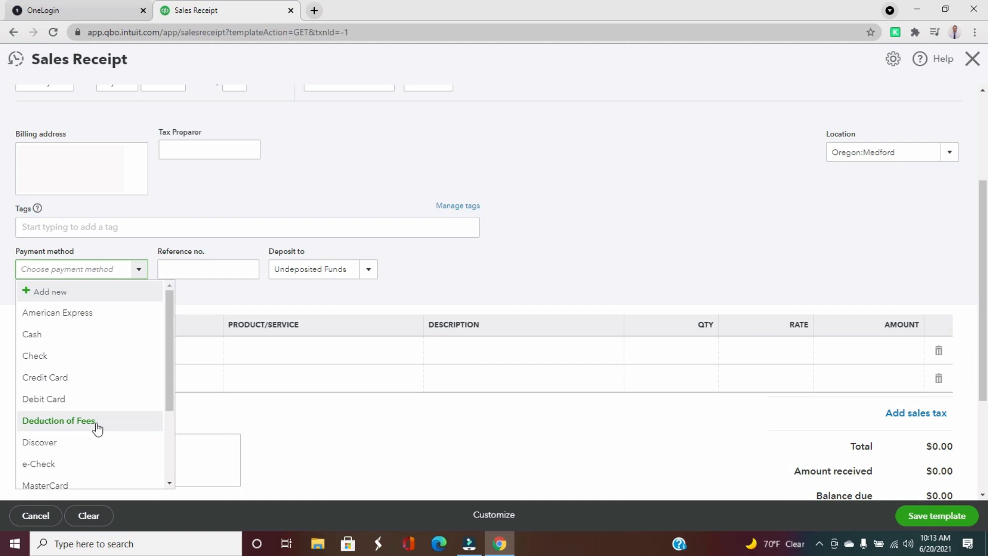
{"action": "scroll", "coordinate": [66, 379], "scroll_direction": "down", "scroll_amount": 3}
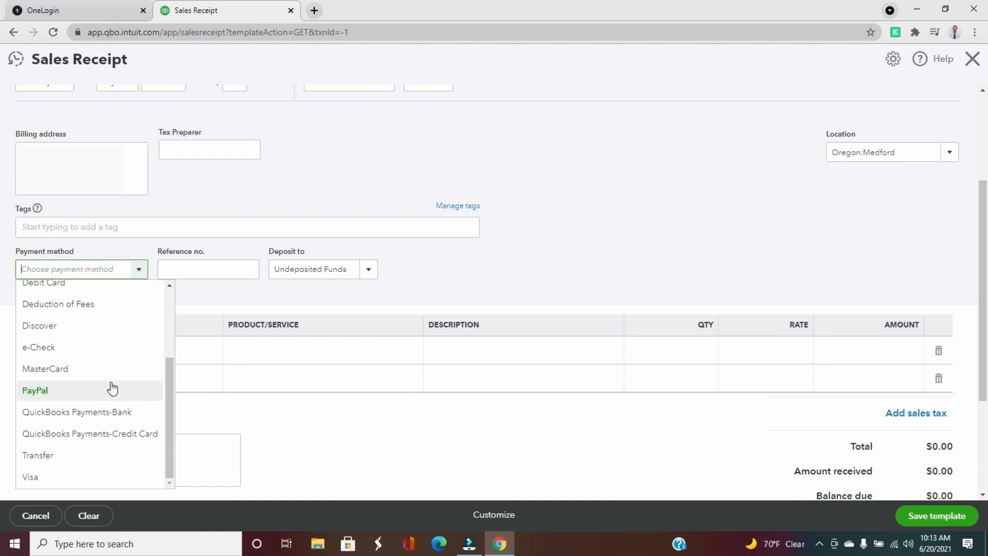
{"action": "scroll", "coordinate": [112, 388], "scroll_direction": "up", "scroll_amount": 4}
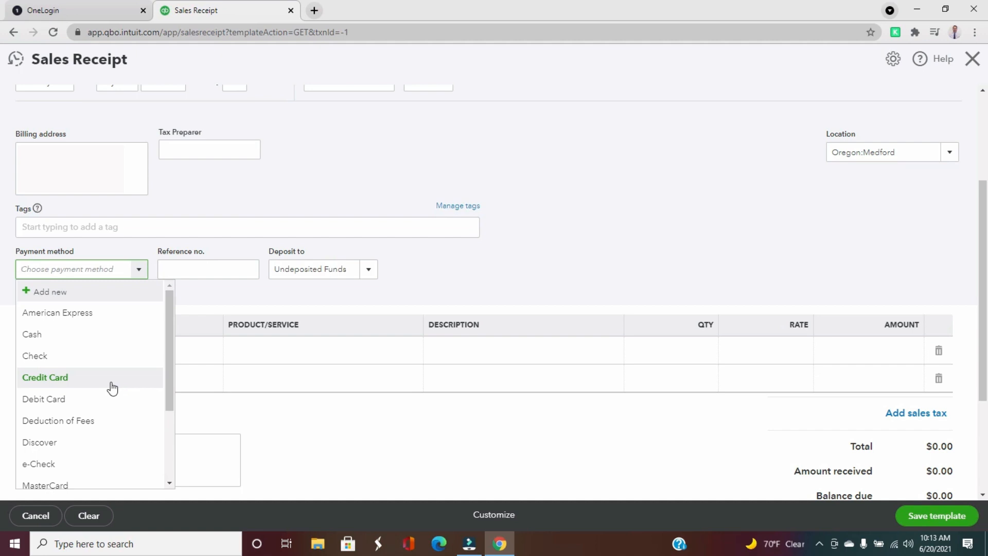
{"action": "left_click", "coordinate": [47, 359]}
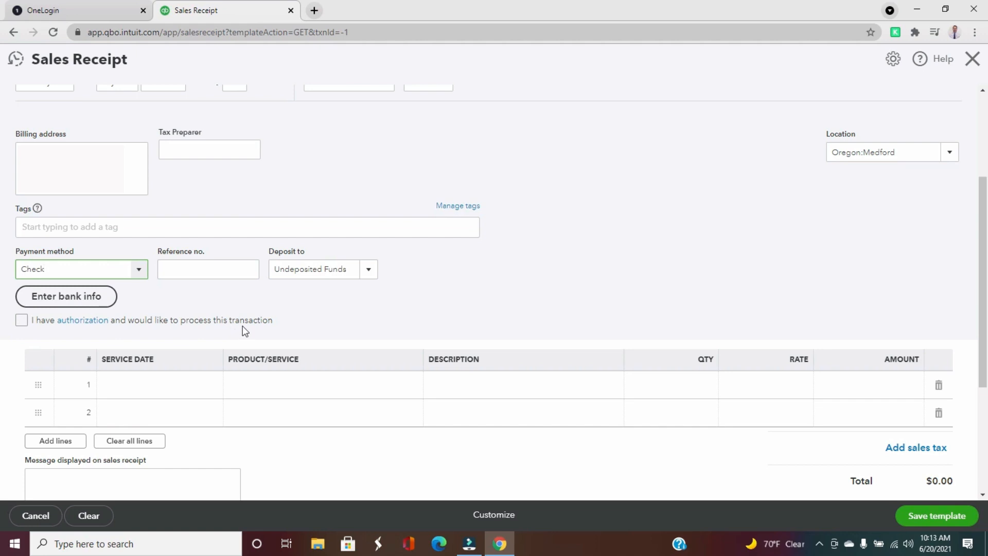
Open the bank transfer authorization form, read its billing terms, bank account and signature sections, and close it.
{"action": "left_click", "coordinate": [84, 321]}
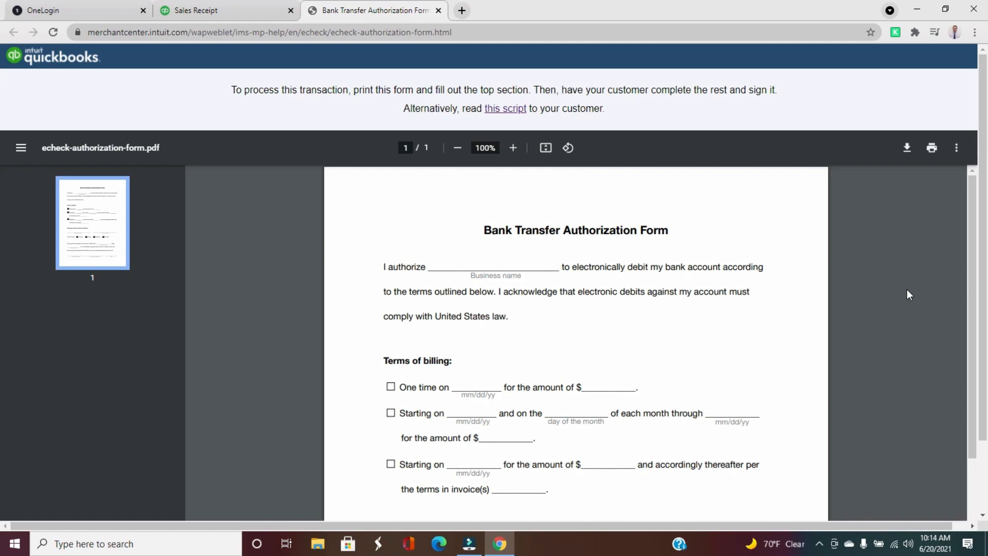
{"action": "scroll", "coordinate": [907, 290], "scroll_direction": "down", "scroll_amount": 1}
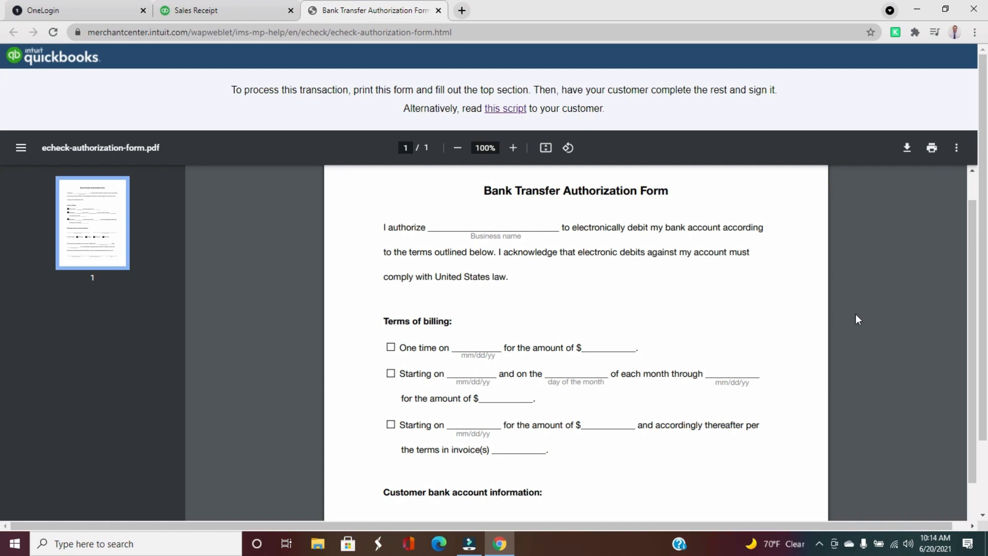
{"action": "scroll", "coordinate": [856, 315], "scroll_direction": "down", "scroll_amount": 3}
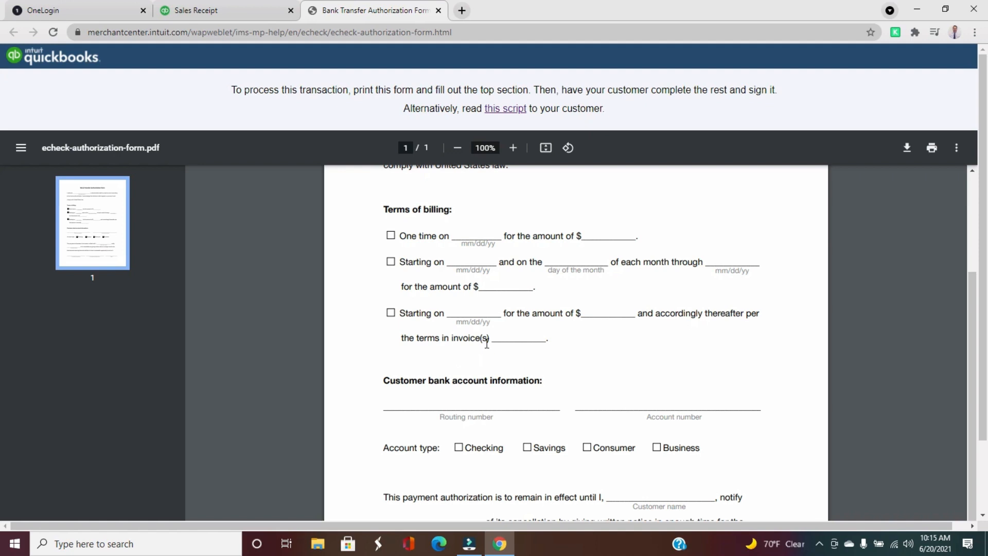
{"action": "scroll", "coordinate": [488, 366], "scroll_direction": "down", "scroll_amount": 1}
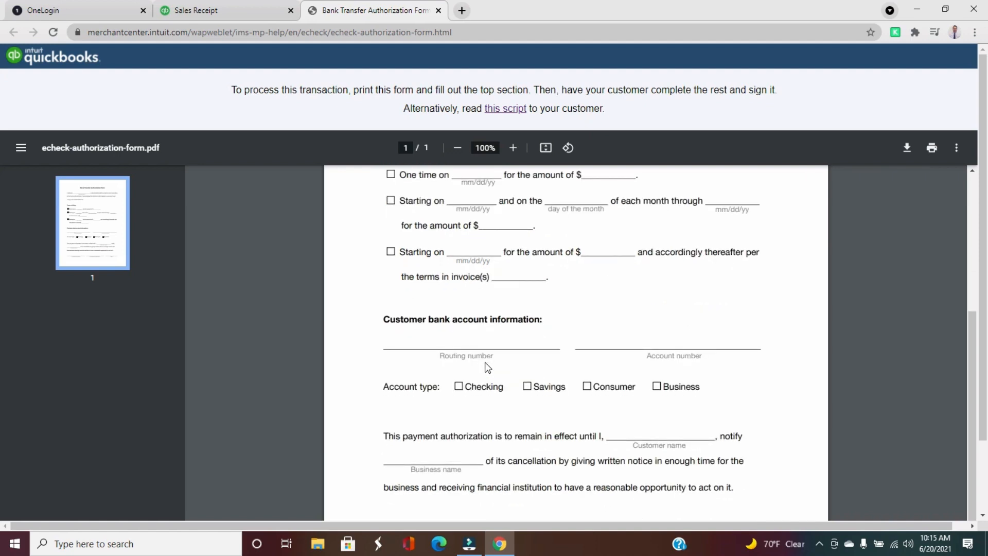
{"action": "scroll", "coordinate": [488, 367], "scroll_direction": "down", "scroll_amount": 1}
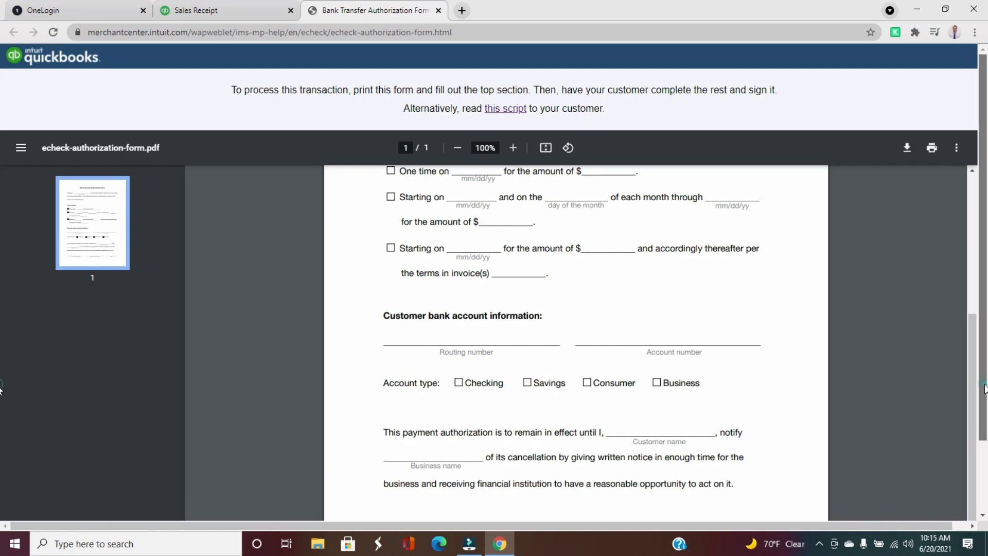
{"action": "left_click_drag", "start_coordinate": [978, 383], "coordinate": [980, 473]}
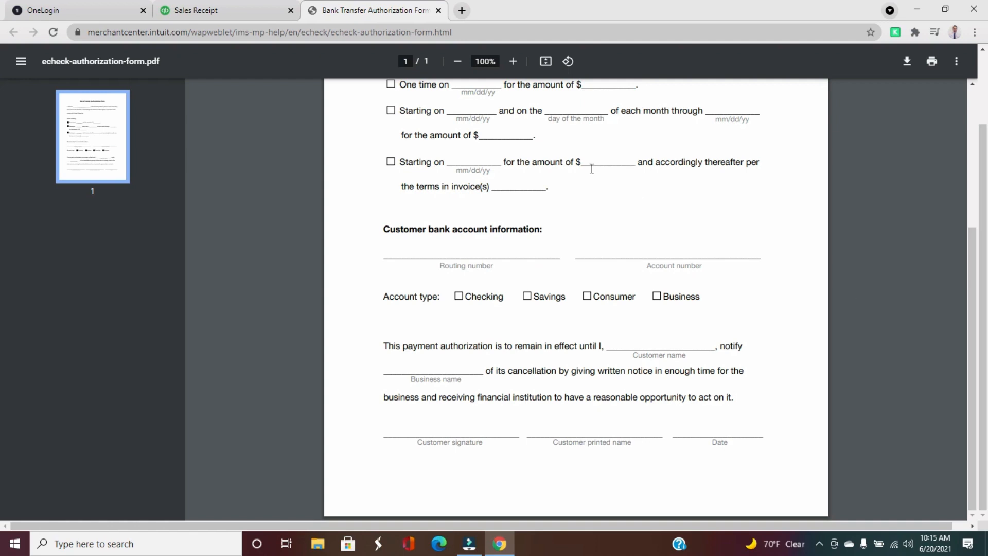
{"action": "left_click", "coordinate": [439, 11]}
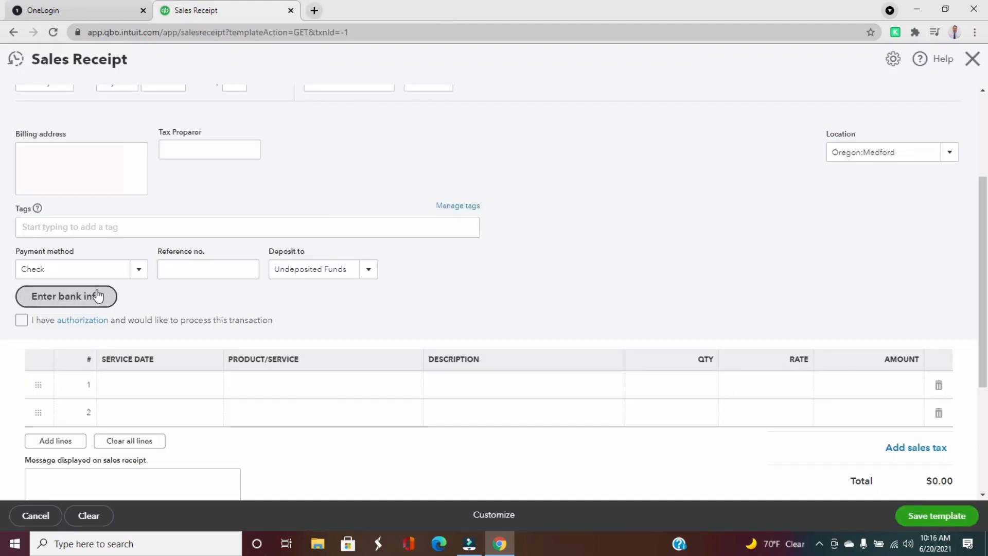
Mark the check transaction as authorized for processing, and view the bank account form and its authorization script without entering any details.
{"action": "left_click", "coordinate": [21, 320]}
{"action": "left_click", "coordinate": [62, 304]}
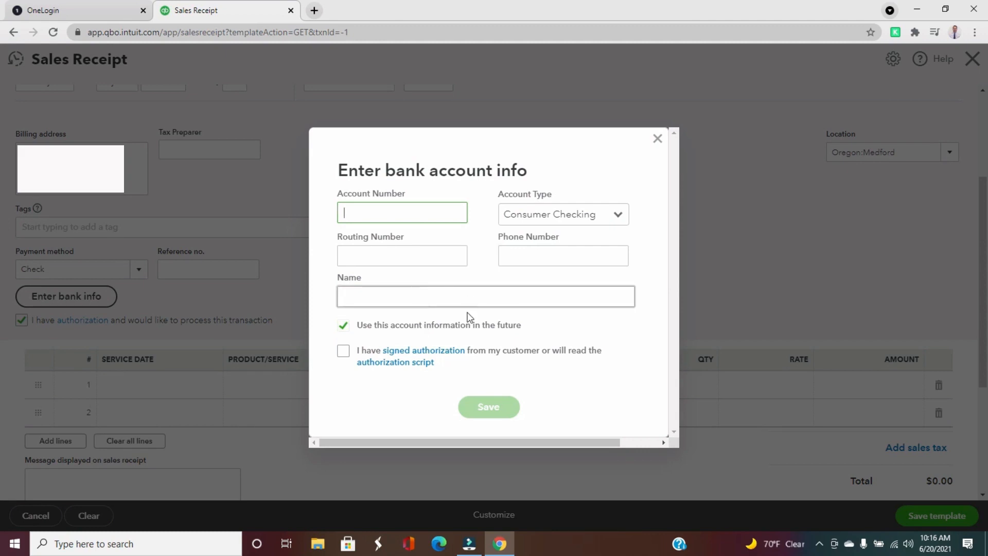
{"action": "left_click", "coordinate": [408, 362]}
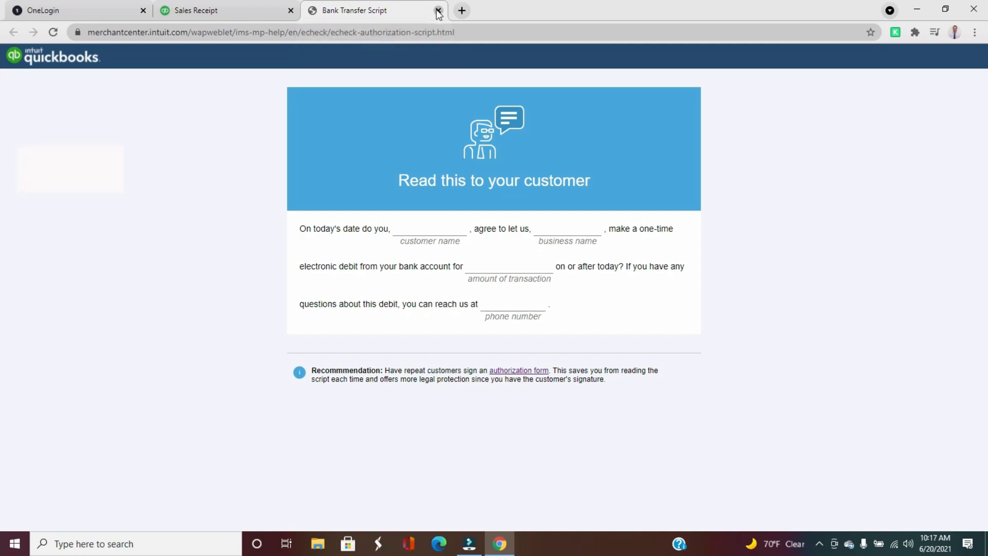
{"action": "left_click", "coordinate": [438, 11]}
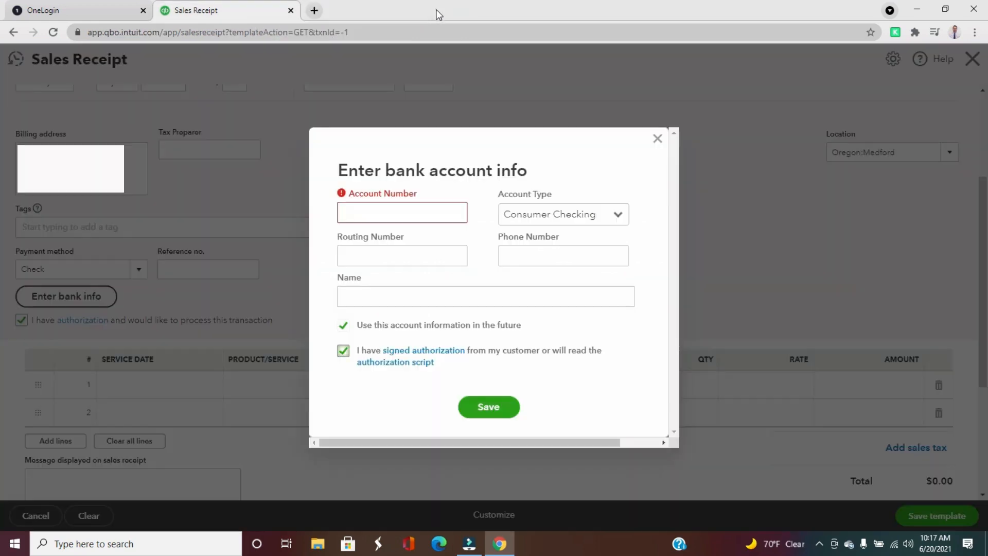
{"action": "left_click", "coordinate": [658, 142]}
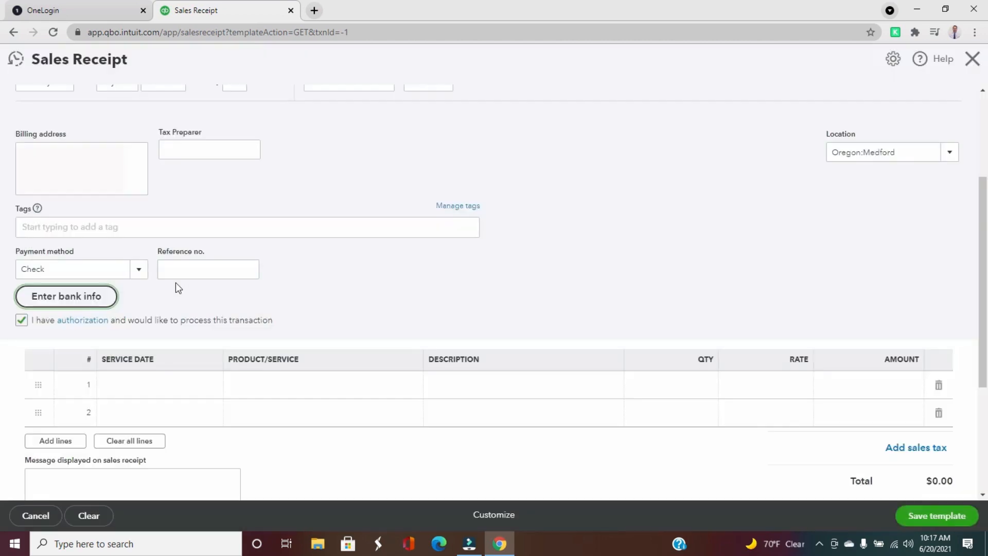
Set the sales receipt's payment method to Visa.
{"action": "left_click", "coordinate": [141, 275]}
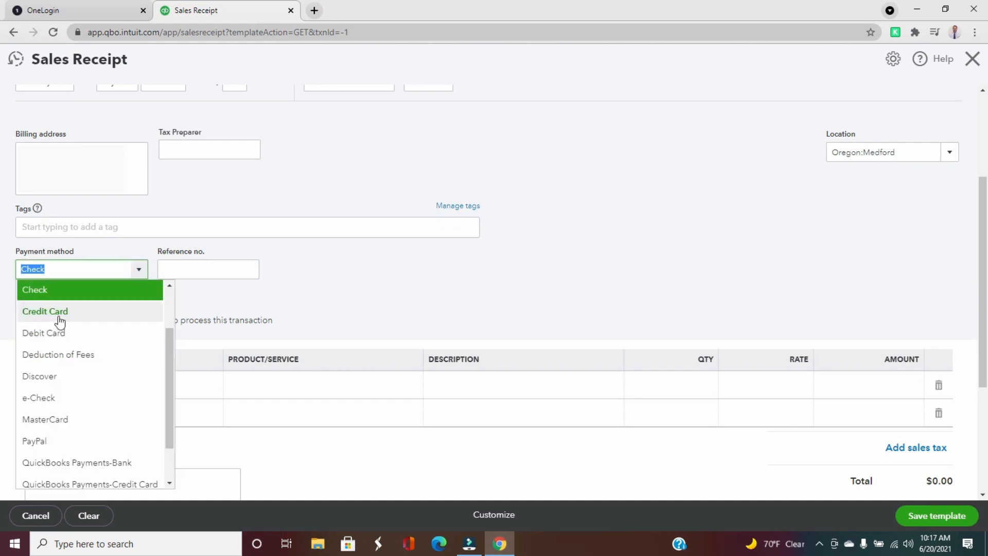
{"action": "scroll", "coordinate": [60, 399], "scroll_direction": "down", "scroll_amount": 2}
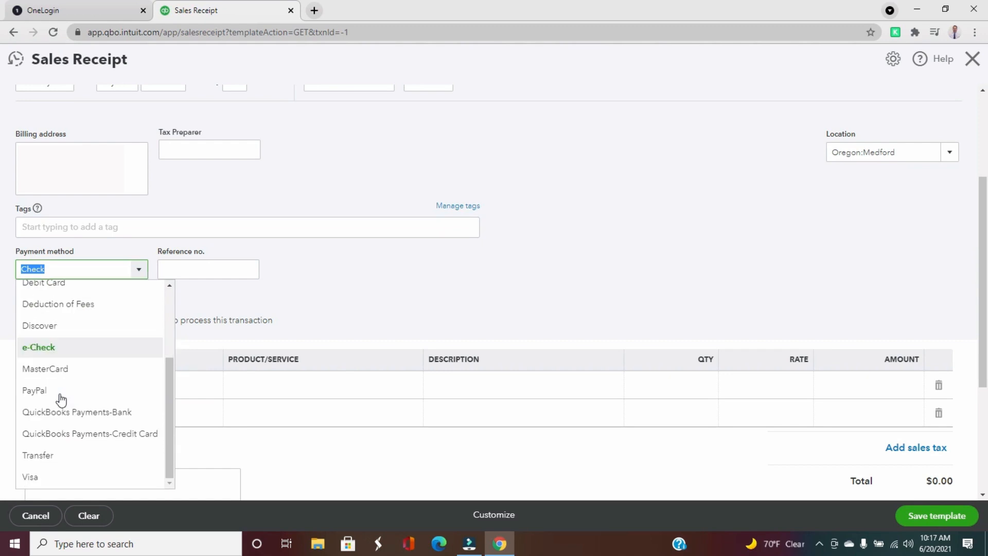
{"action": "left_click", "coordinate": [30, 478]}
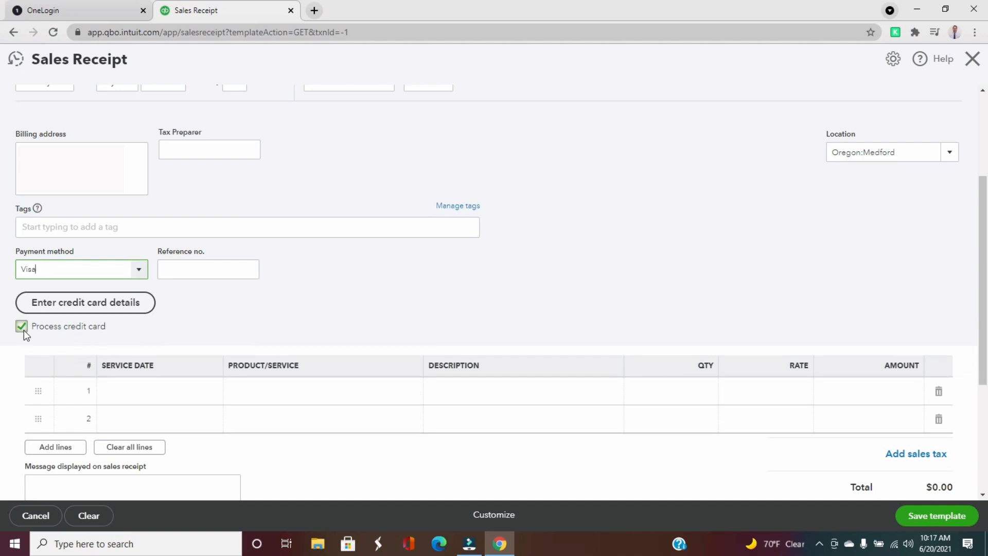
{"action": "scroll", "coordinate": [33, 329], "scroll_direction": "down", "scroll_amount": 1}
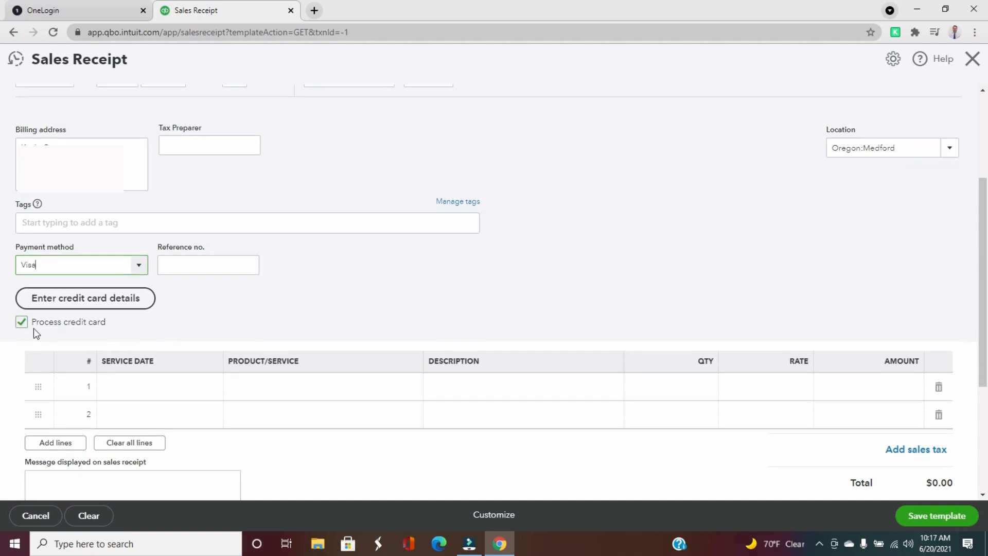
Review the credit card details form and its downloadable card authorization form, and close both without entering any card data.
{"action": "left_click", "coordinate": [120, 302]}
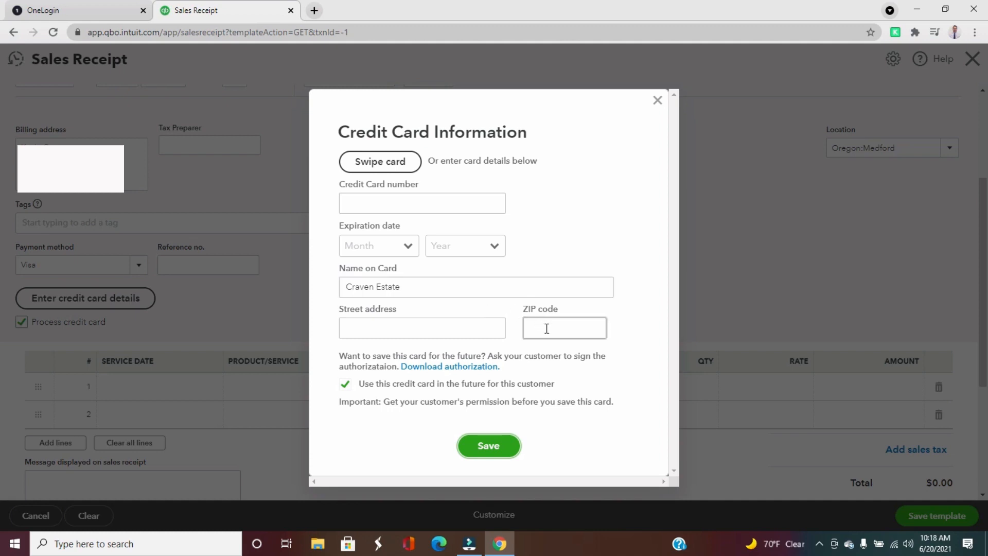
{"action": "left_click", "coordinate": [439, 320]}
{"action": "left_click", "coordinate": [438, 369]}
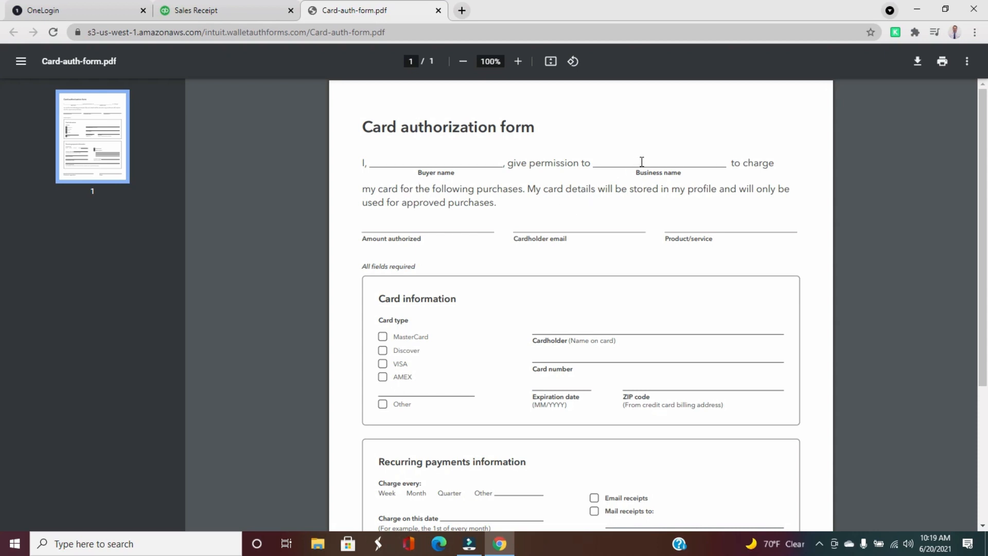
{"action": "left_click", "coordinate": [390, 228]}
{"action": "scroll", "coordinate": [705, 233], "scroll_direction": "down", "scroll_amount": 1}
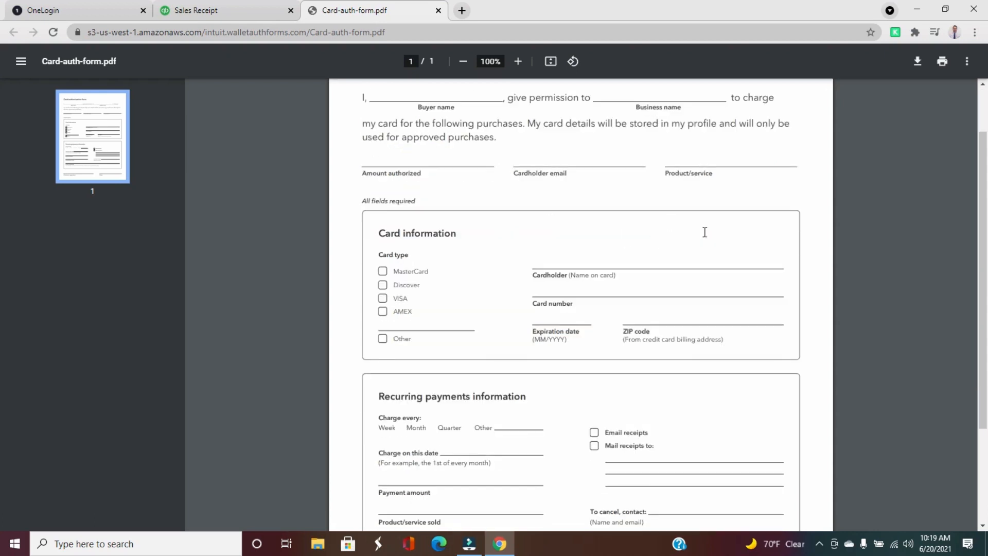
{"action": "scroll", "coordinate": [705, 233], "scroll_direction": "down", "scroll_amount": 1}
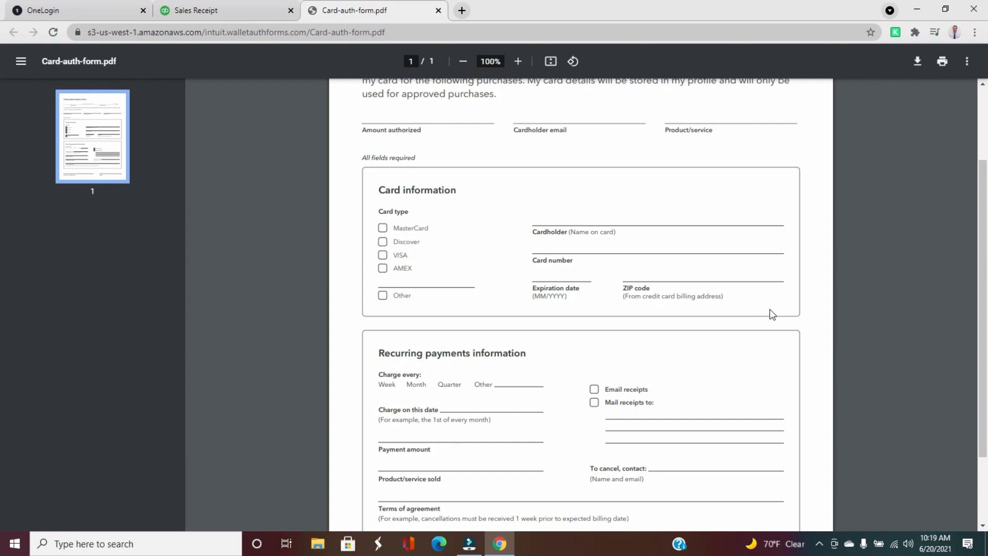
{"action": "scroll", "coordinate": [600, 354], "scroll_direction": "down", "scroll_amount": 2}
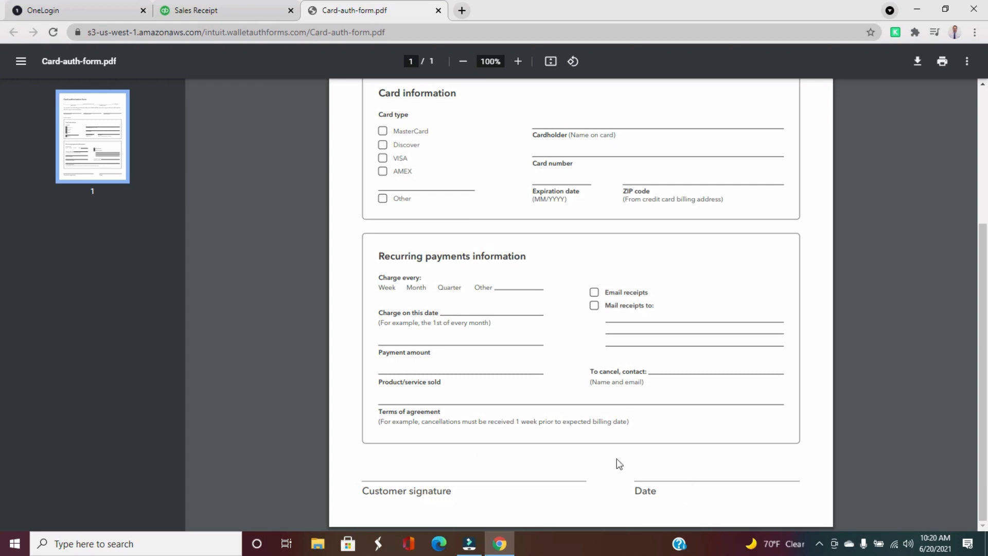
{"action": "scroll", "coordinate": [481, 292], "scroll_direction": "up", "scroll_amount": 4}
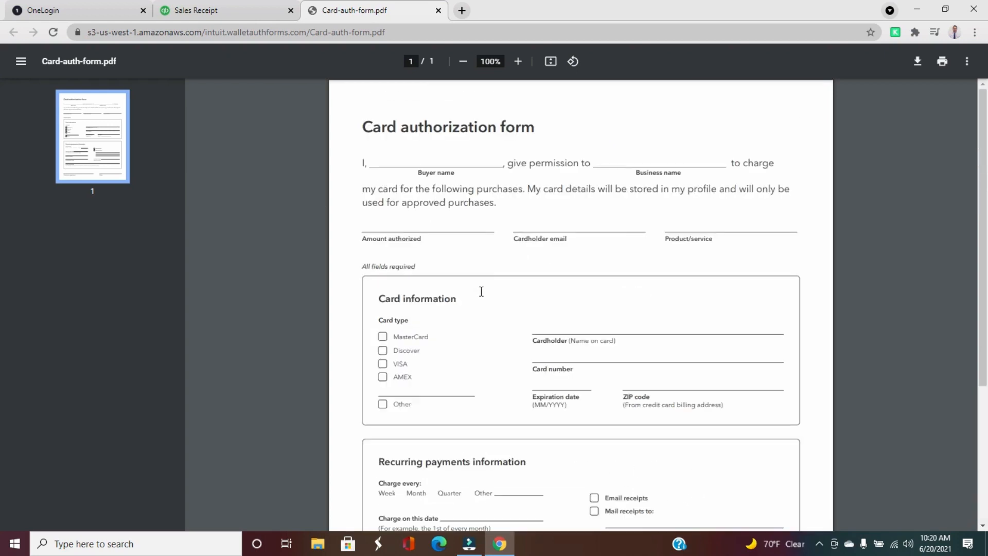
{"action": "left_click", "coordinate": [438, 10]}
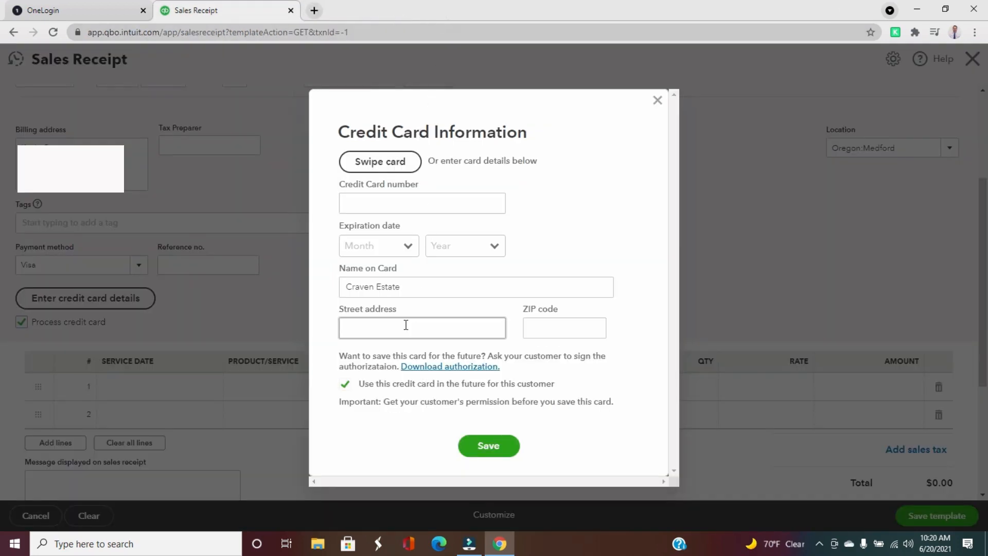
{"action": "left_click", "coordinate": [658, 101]}
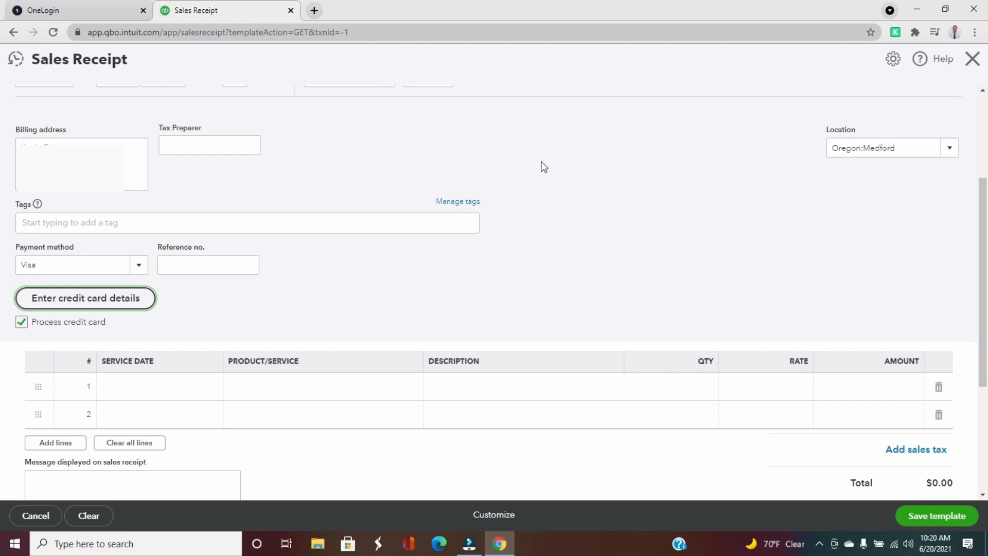
Add a Consultation line to the sales receipt with the description Monthly Fee and a quantity of 10.
{"action": "left_click", "coordinate": [258, 387]}
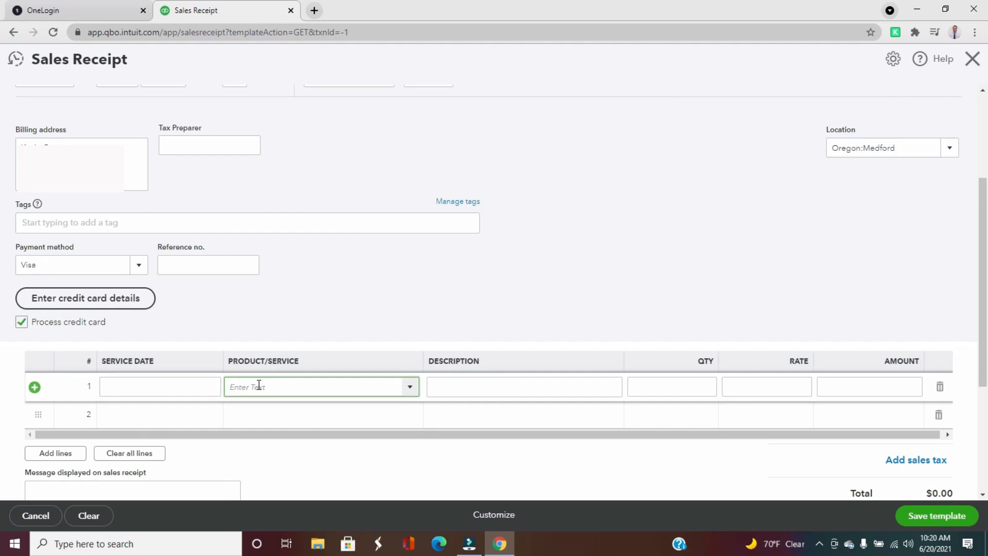
{"action": "type", "text": "consultation"}
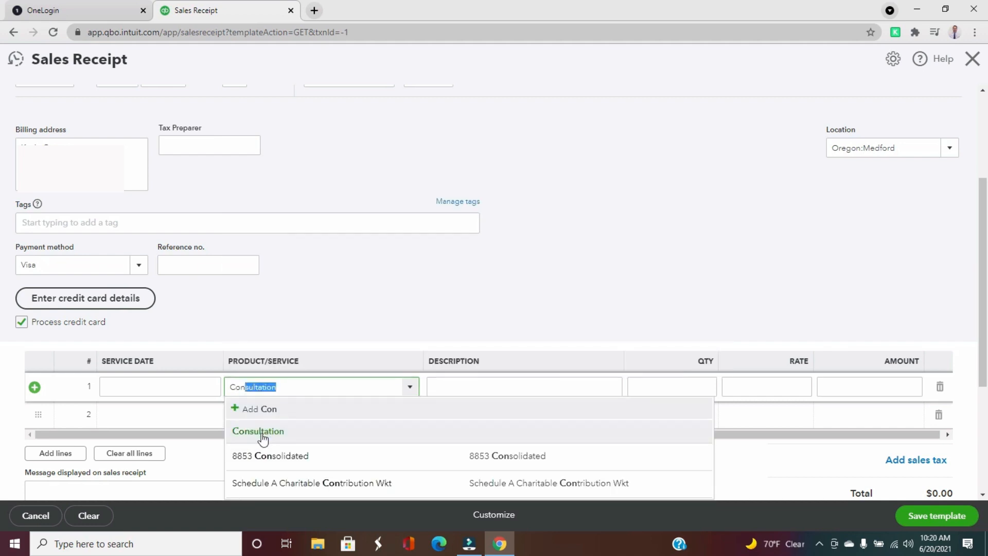
{"action": "left_click", "coordinate": [262, 433]}
{"action": "left_click", "coordinate": [444, 385]}
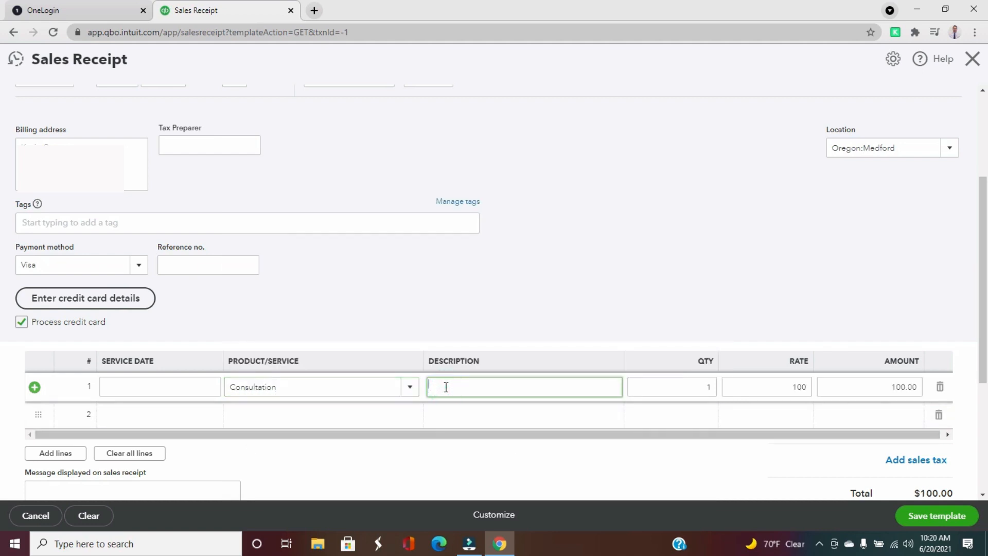
{"action": "type", "text": "Monthly Fee"}
{"action": "key", "text": "Tab"}
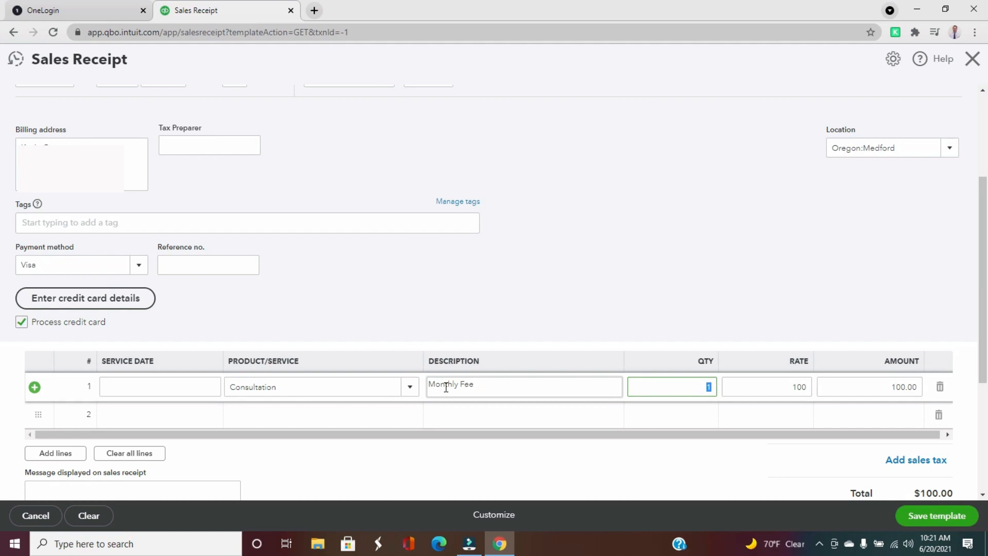
{"action": "type", "text": "10"}
{"action": "key", "text": "Tab"}
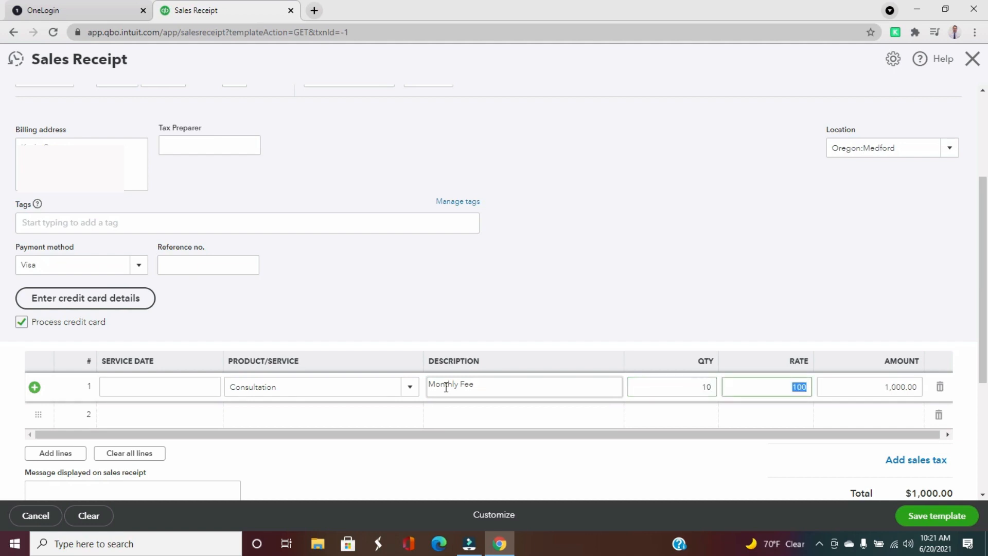
{"action": "key", "text": "Tab"}
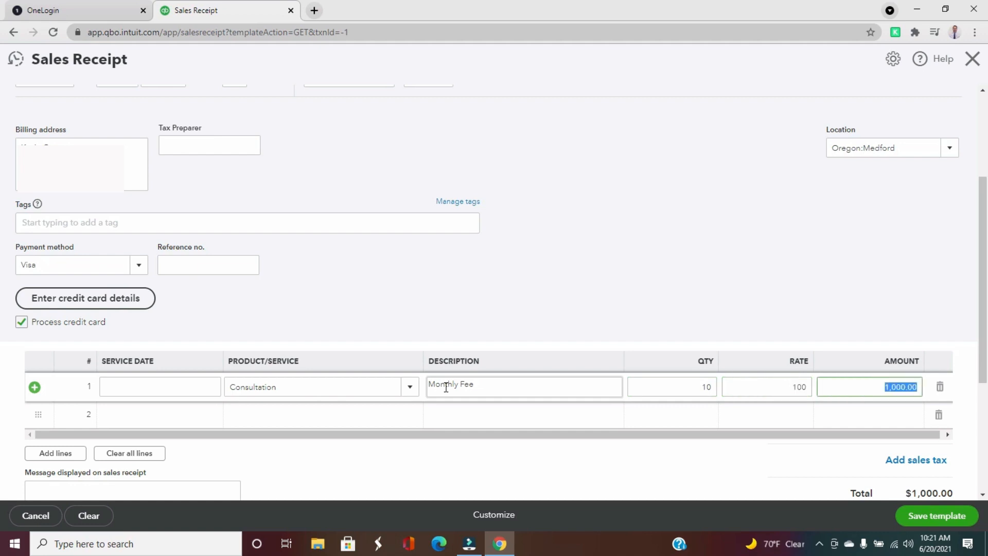
View the message and attachment sections below the line items, open the attachment file chooser, and close it without attaching a file.
{"action": "scroll", "coordinate": [446, 387], "scroll_direction": "down", "scroll_amount": 4}
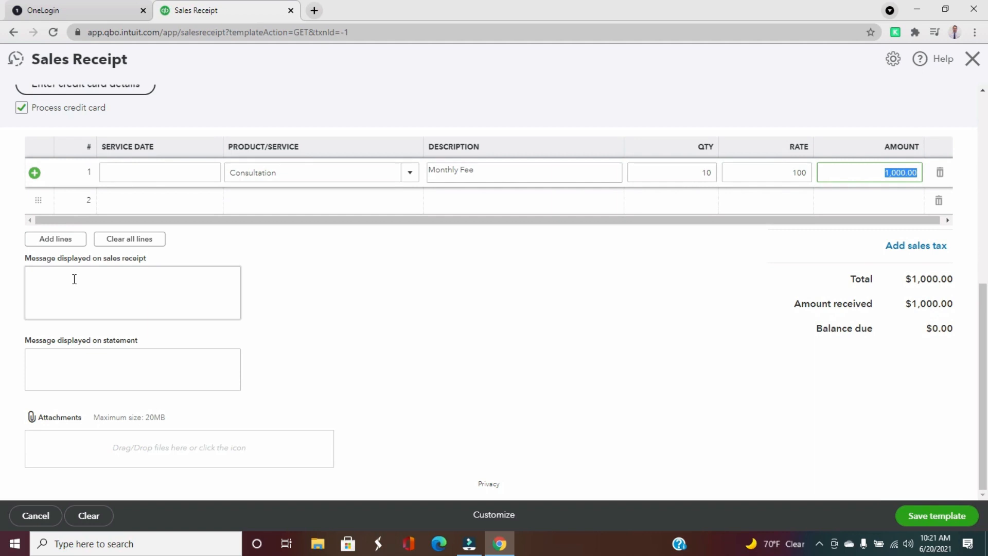
{"action": "left_click", "coordinate": [55, 424]}
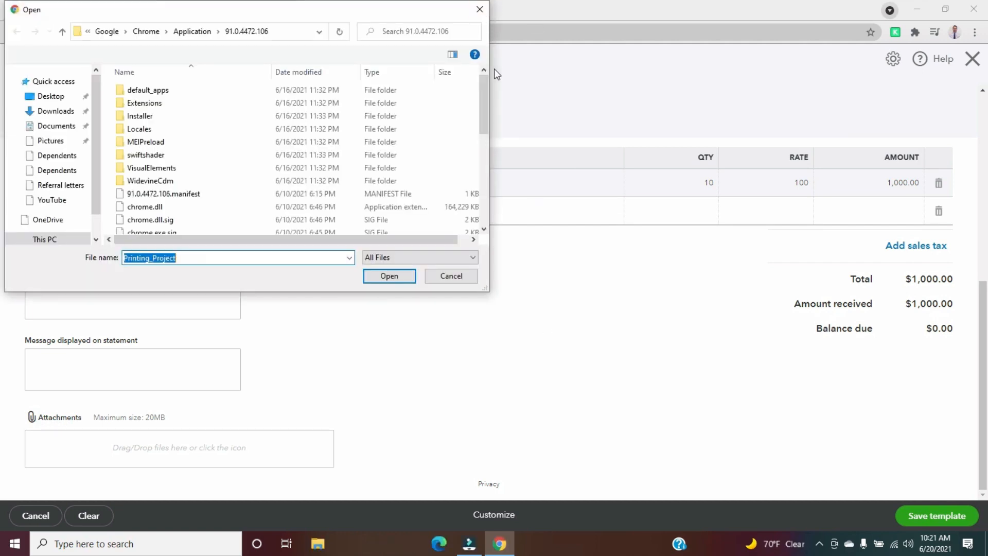
{"action": "left_click", "coordinate": [479, 8]}
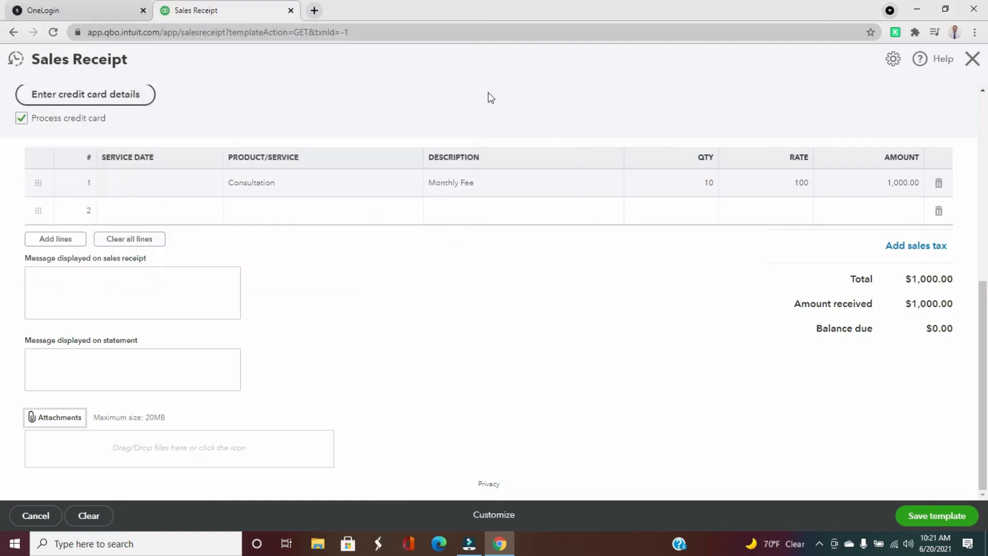
Review the recurring template's schedule settings, and leave the sales receipt without saving it.
{"action": "scroll", "coordinate": [489, 92], "scroll_direction": "up", "scroll_amount": 5}
{"action": "scroll", "coordinate": [489, 96], "scroll_direction": "up", "scroll_amount": 2}
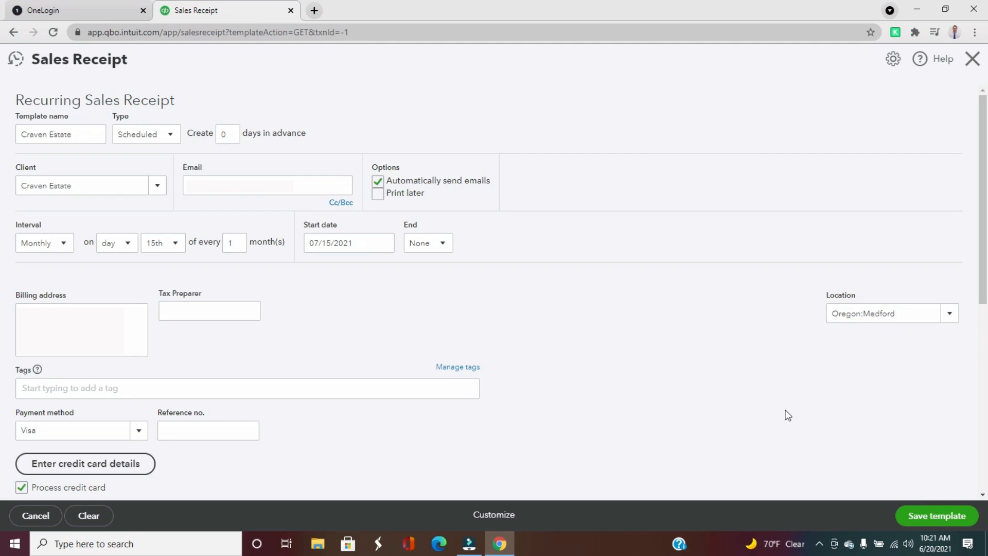
{"action": "left_click", "coordinate": [972, 64]}
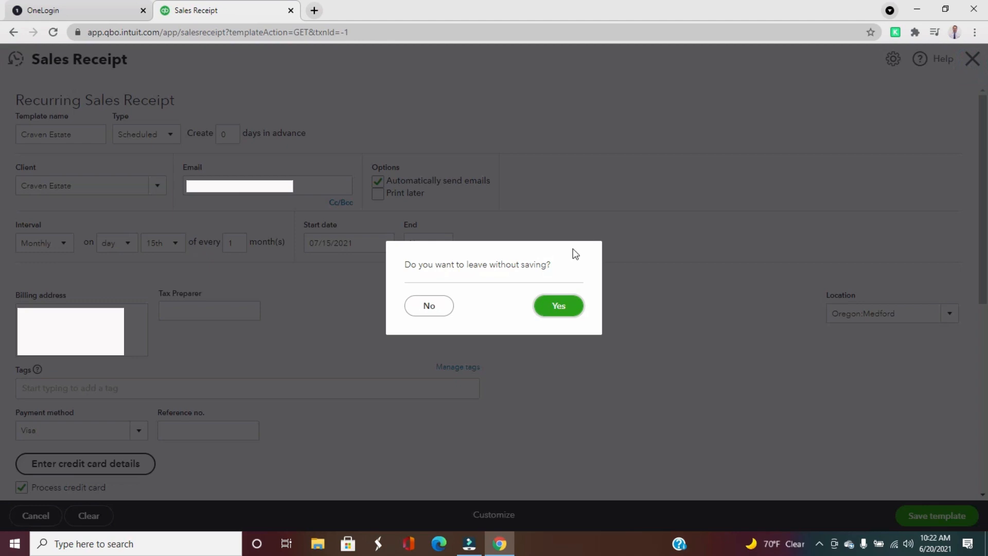
{"action": "left_click", "coordinate": [426, 307]}
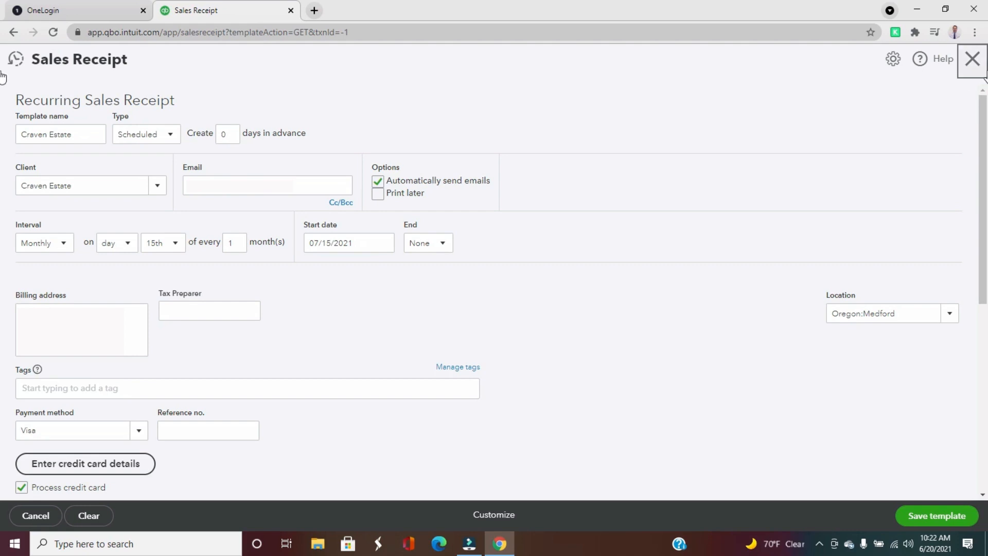
{"action": "left_click", "coordinate": [972, 59]}
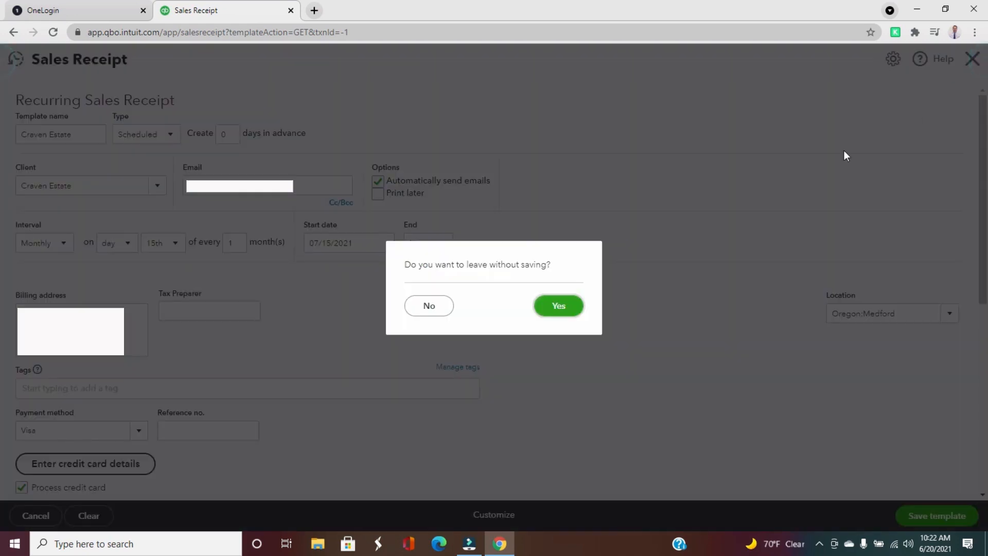
{"action": "left_click", "coordinate": [562, 307]}
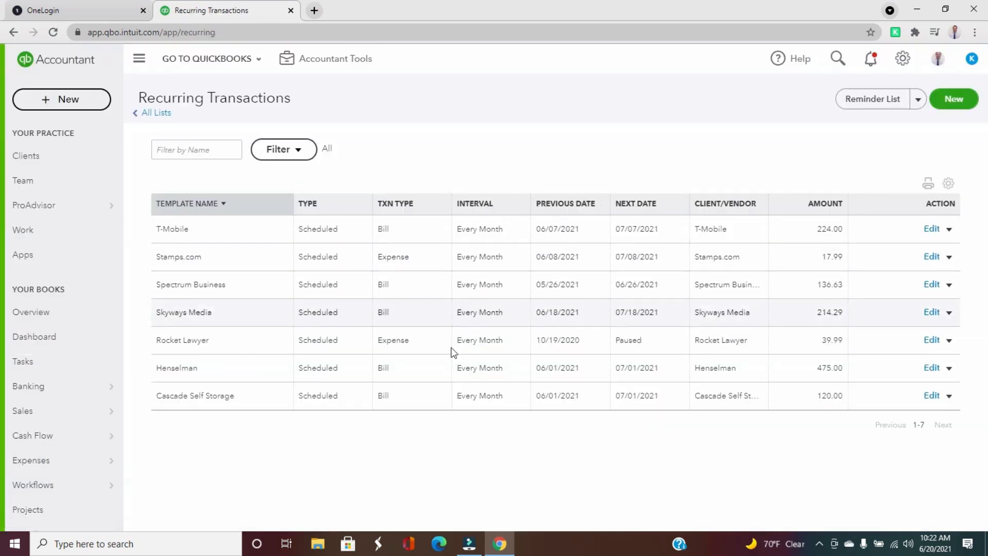